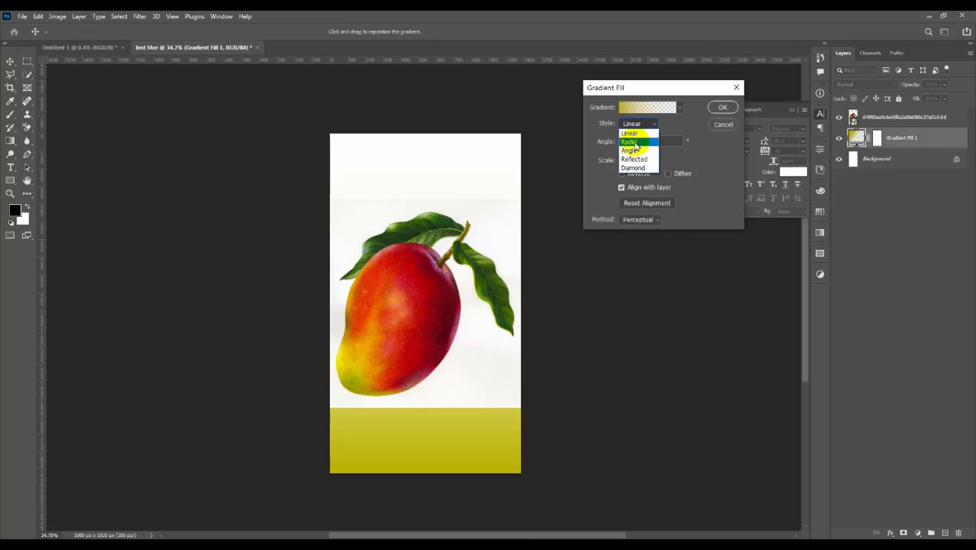
Set the gradient fill to the Radial style with its colours reversed and apply it.
left_click(634, 148)
left_click(643, 111)
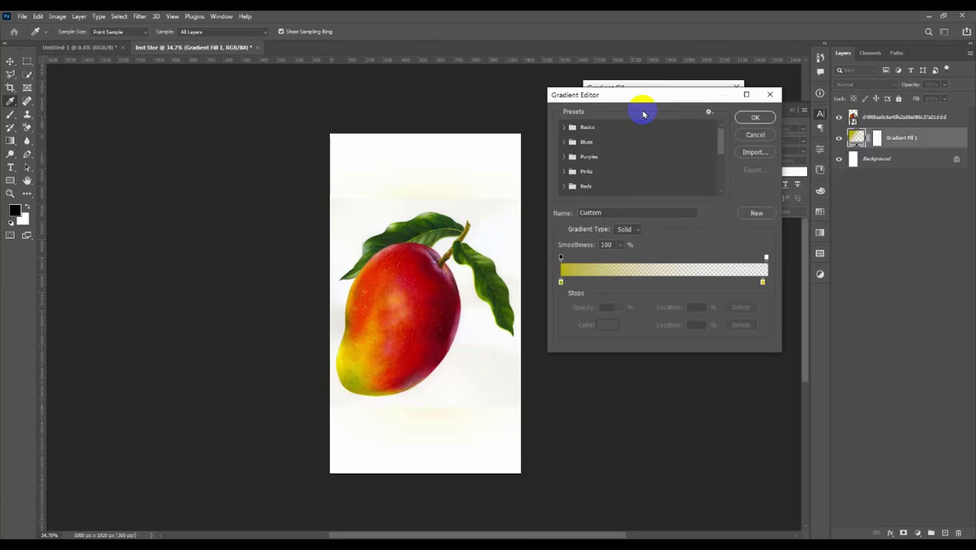
key("Escape")
left_click(622, 174)
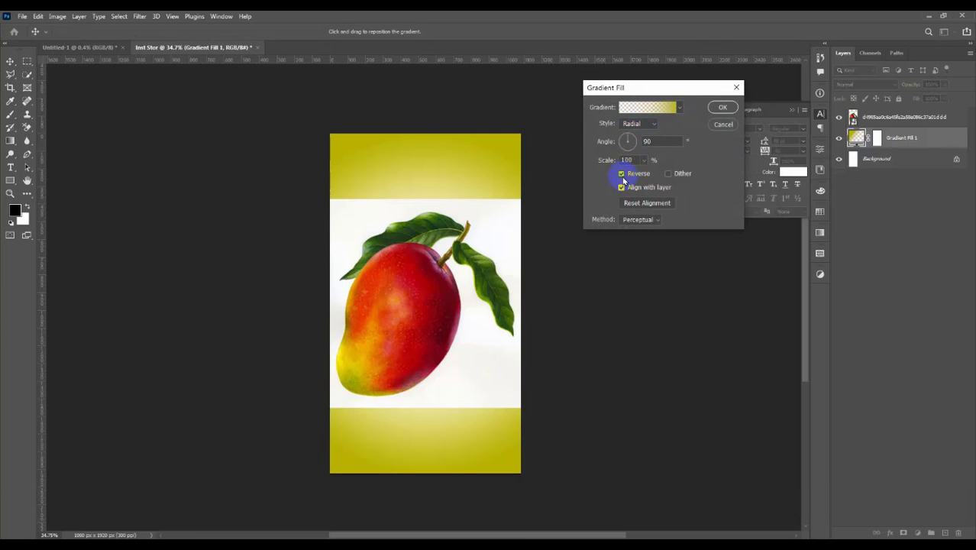
left_click(650, 124)
left_click(642, 134)
left_click(723, 107)
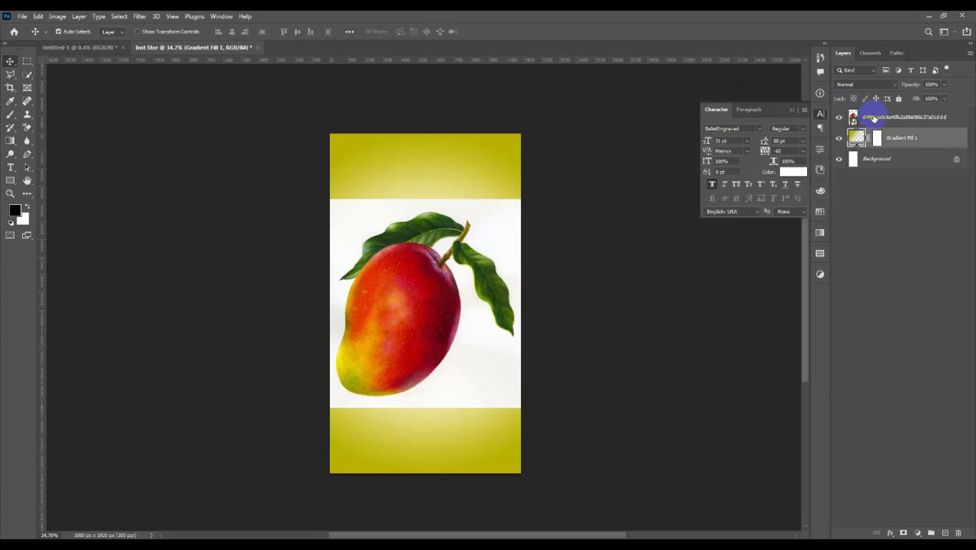
Select the mango on its image layer with Select Subject and mask out its white background.
left_click(878, 117)
left_click(27, 74)
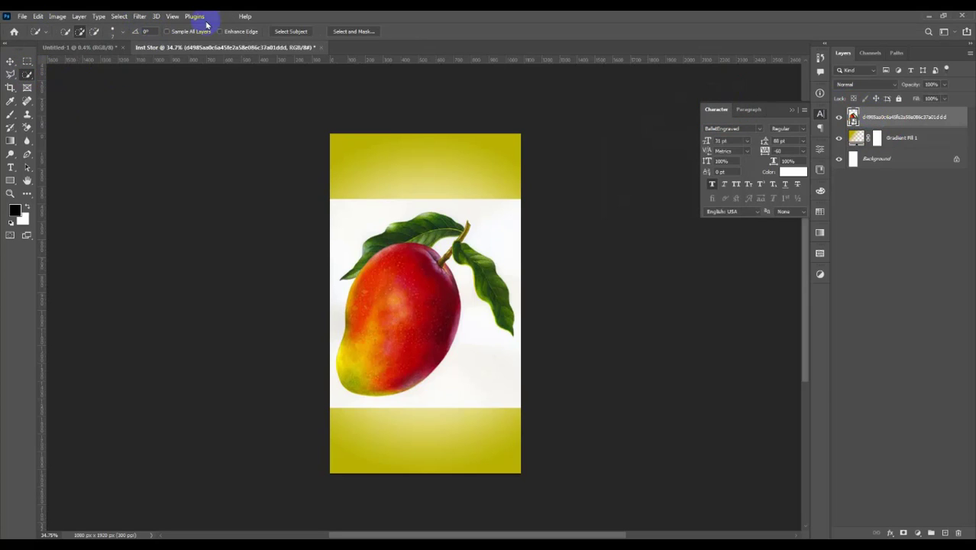
left_click(288, 31)
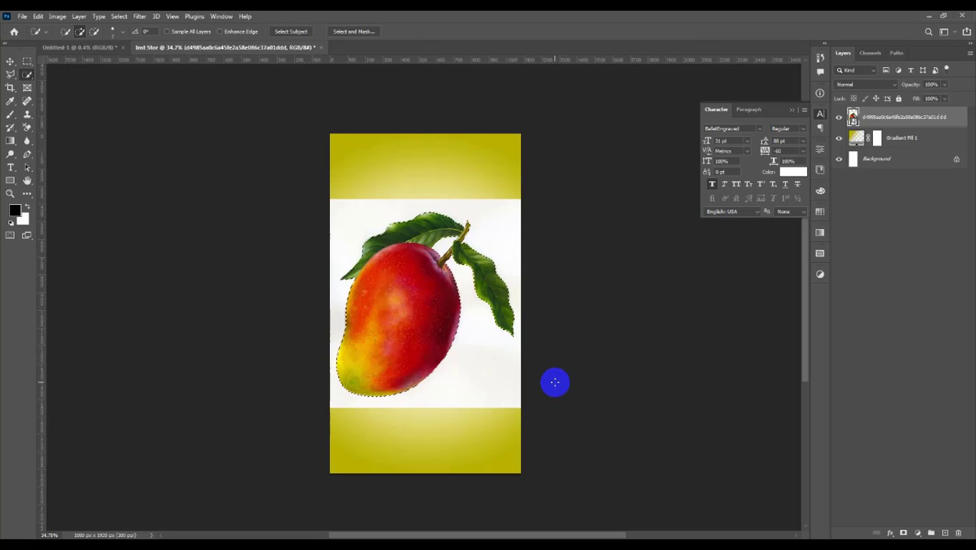
left_click(903, 532)
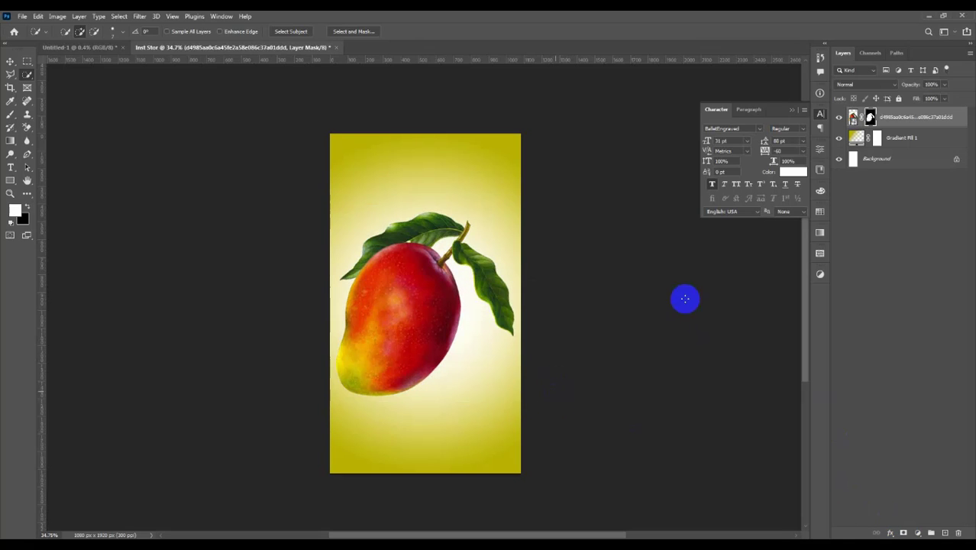
Recolour the gradient fill's colour stops with a warm yellow sampled from the mango's lower tip.
double_click(857, 138)
left_click(650, 104)
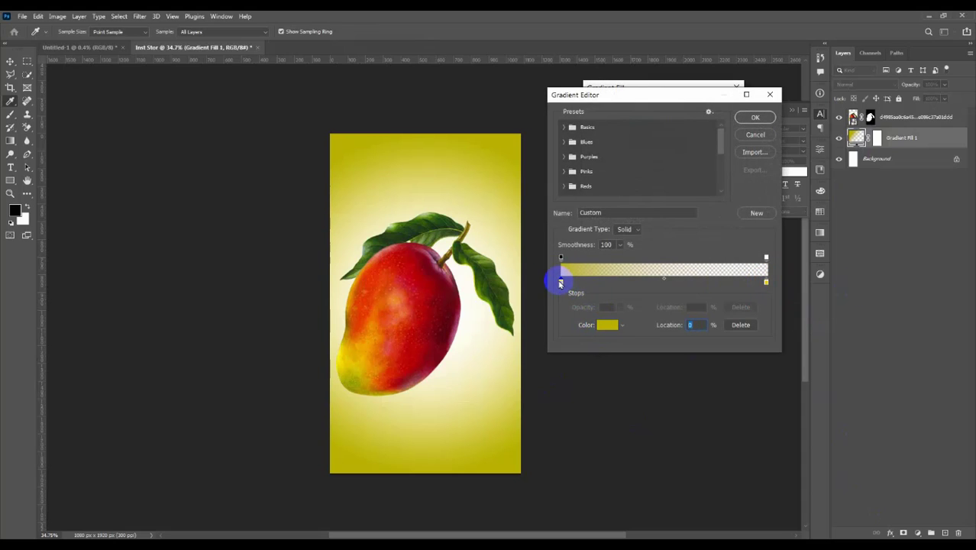
double_click(560, 283)
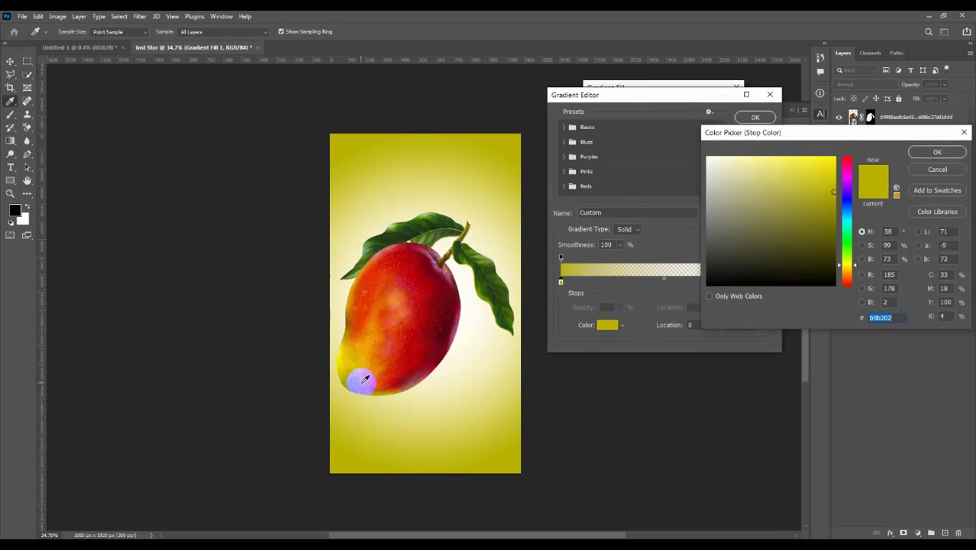
mouse_move(365, 380)
left_mouse_down()
mouse_move(348, 379)
mouse_move(345, 355)
mouse_move(353, 382)
left_mouse_up()
left_click(938, 155)
left_click(766, 285)
double_click(766, 284)
left_click(938, 153)
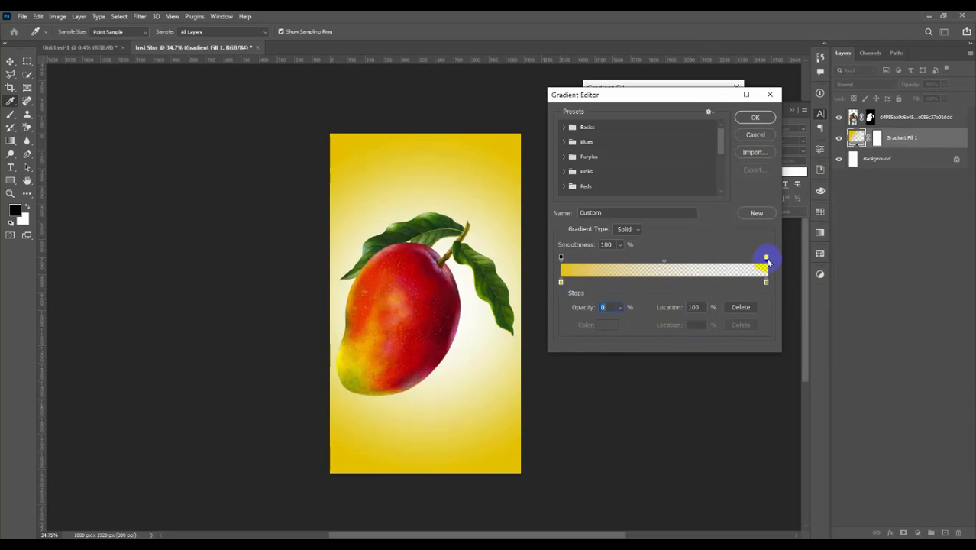
Raise the opacity of the gradient's end stop to about 60% and apply the fill.
left_click_drag(619, 311, 651, 321)
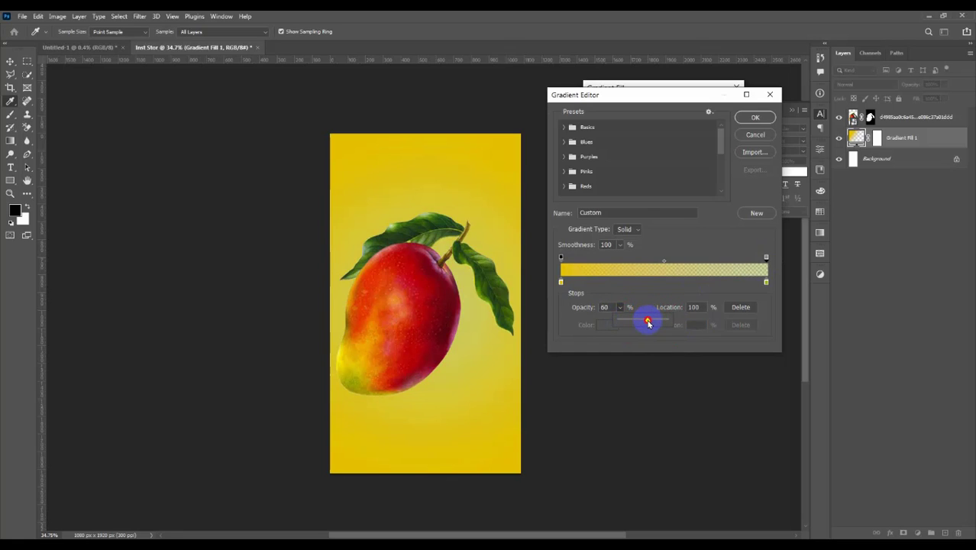
left_click(771, 94)
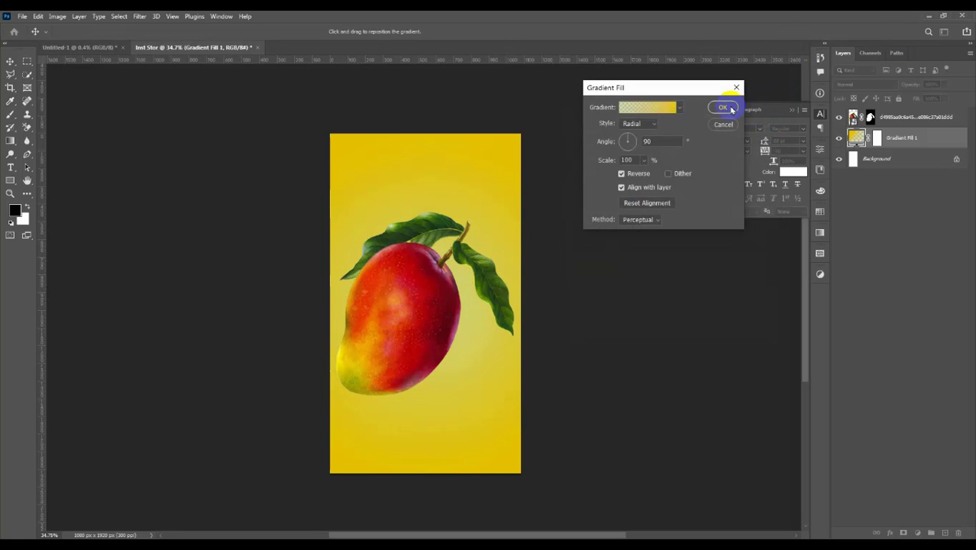
left_click(723, 107)
Scale the mango down and place it slightly right of the canvas centre.
left_click(905, 118)
key("ctrl+t")
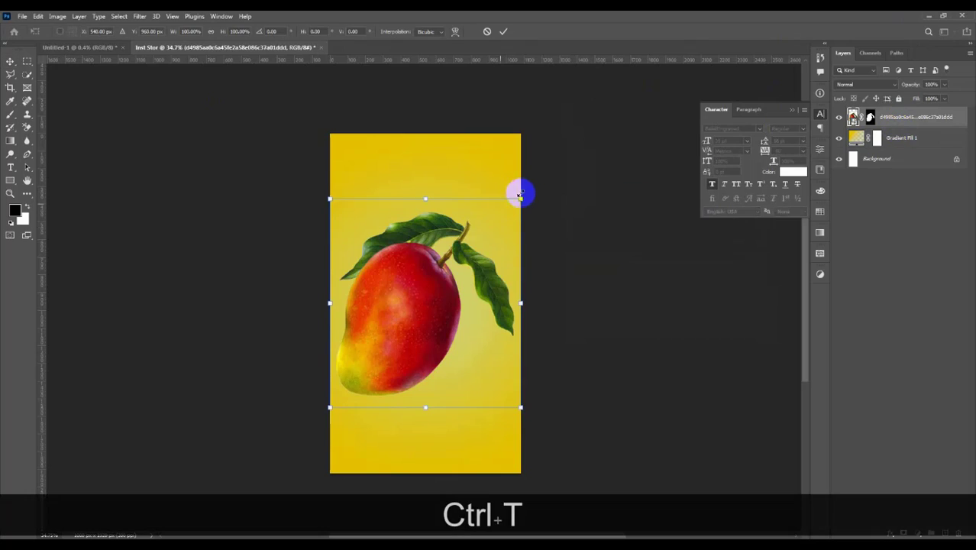
left_click_drag(520, 194, 458, 246)
left_click_drag(393, 342, 437, 322)
Keep the gradient fill reversed, set its scale to 78% and apply it.
double_click(856, 138)
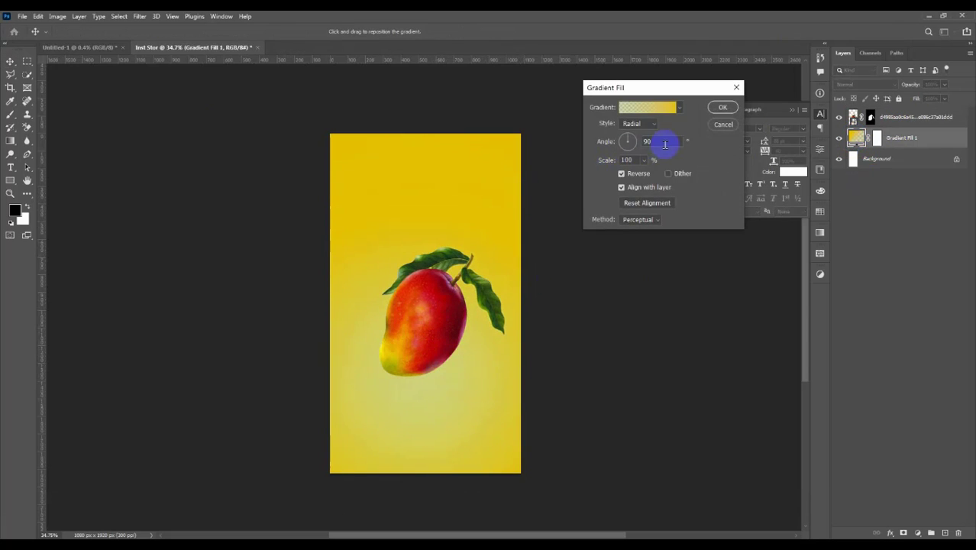
left_click(622, 174)
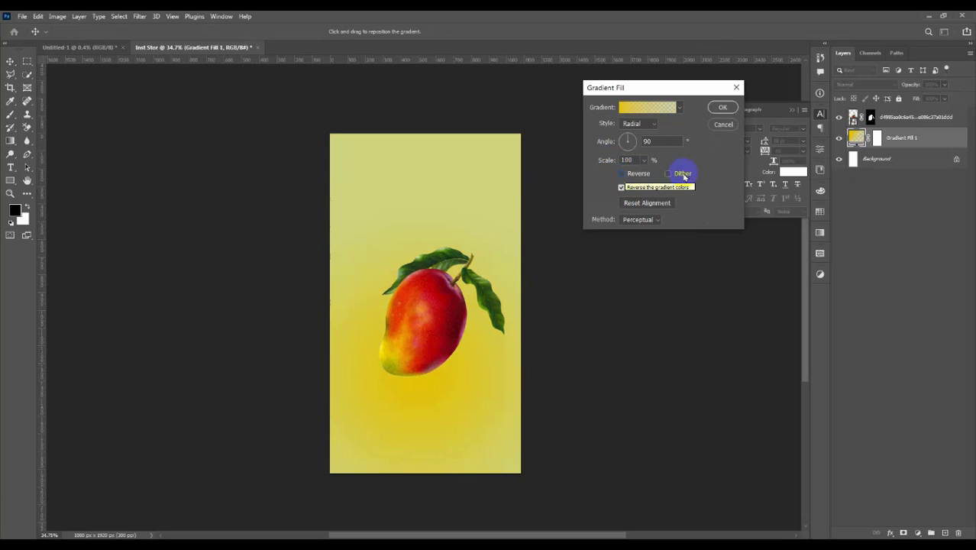
mouse_move(648, 174)
left_mouse_down()
mouse_move(657, 175)
mouse_move(627, 169)
mouse_move(631, 177)
left_mouse_up()
left_click(623, 174)
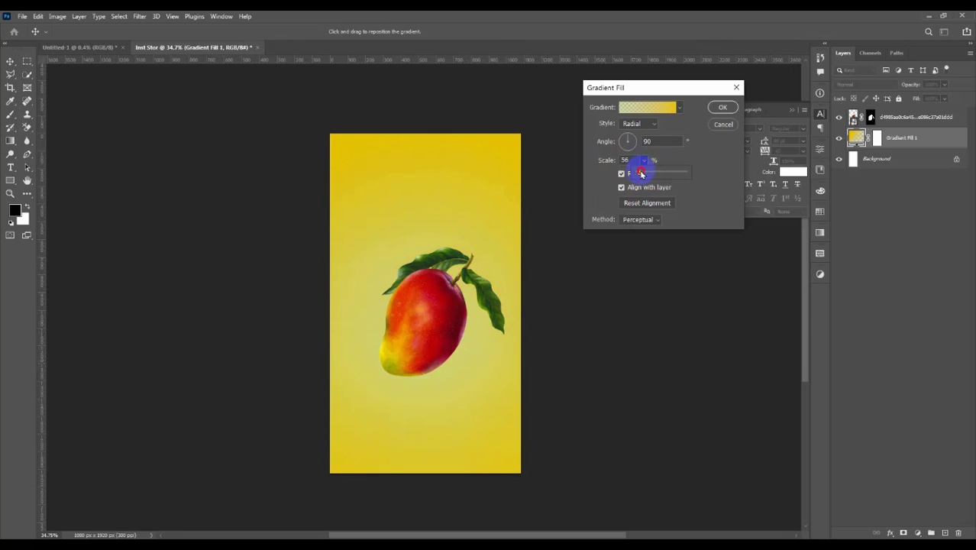
left_click_drag(642, 174, 639, 175)
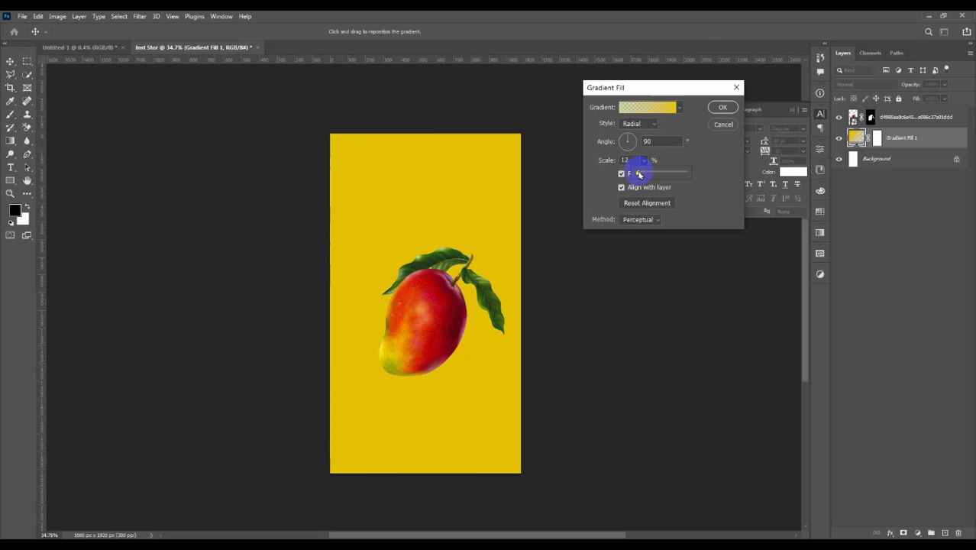
left_click(723, 108)
Copy the selected basket of red mangoes from the photo layer in the Untitled-1 document.
left_click(76, 47)
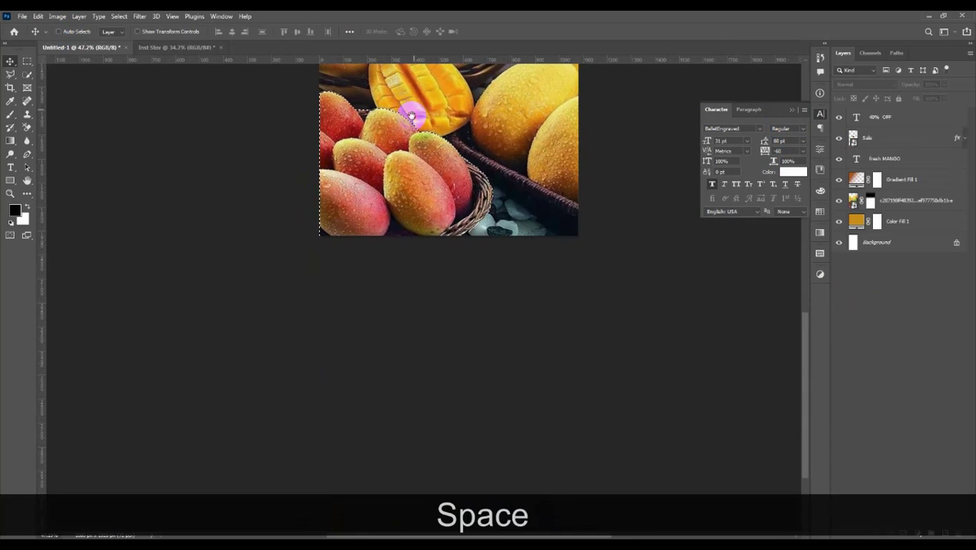
key("ctrl+c")
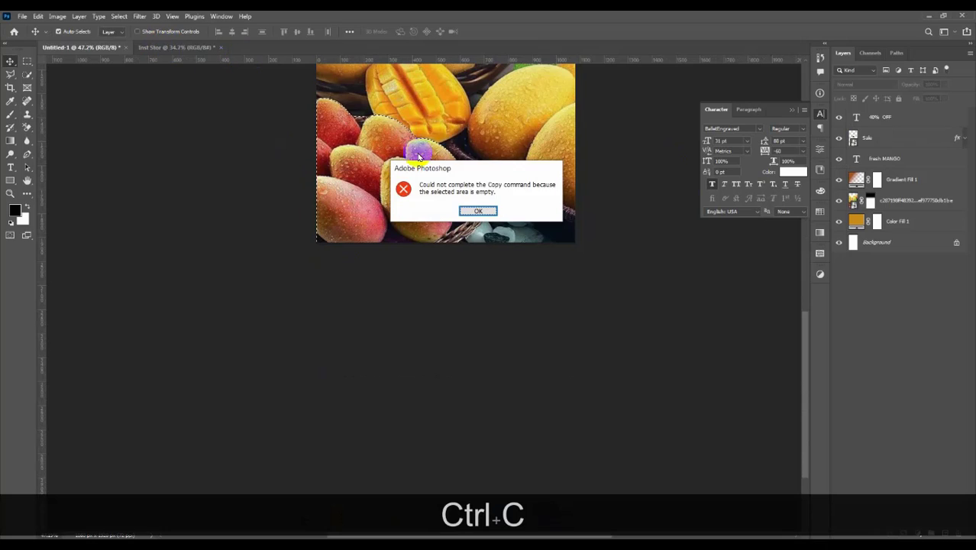
left_click(474, 212)
left_click(854, 199)
key("ctrl+c")
Paste the mango basket into the Inst Stor document and place it in the canvas's lower-left corner.
left_click(278, 47)
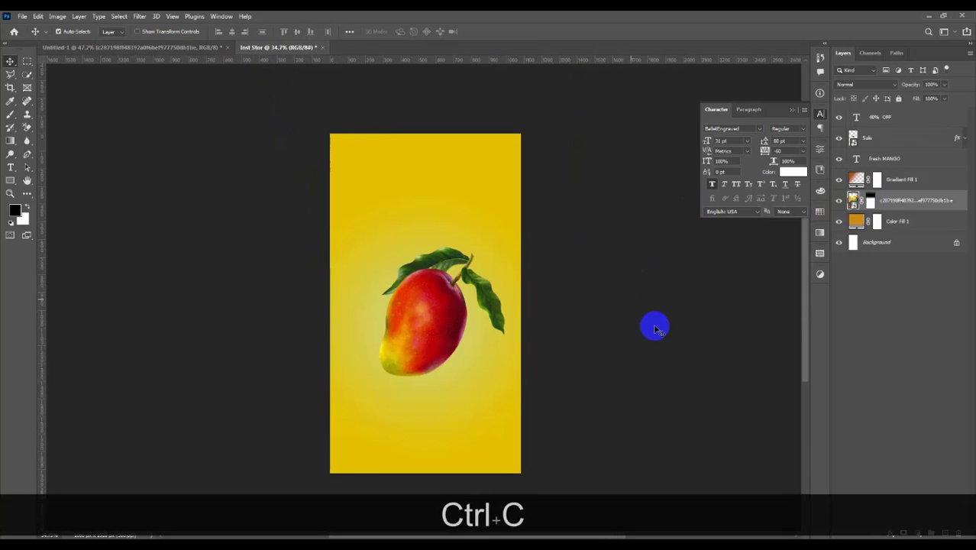
key("ctrl+v")
left_click_drag(405, 314, 382, 432)
Add a new layer above the pasted basket and choose the Soft Round brush with 0% hardness.
key("ctrl+space")
left_click_drag(481, 376, 462, 289)
key("space")
left_click(944, 531)
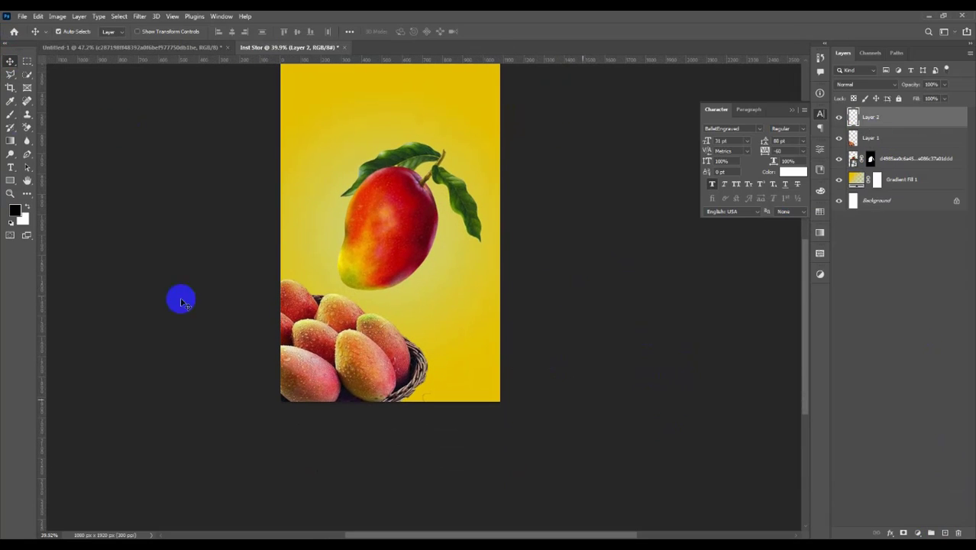
key("b")
key("bracketright")
key("bracketright")
key("bracketright")
key("bracketright")
key("bracketright")
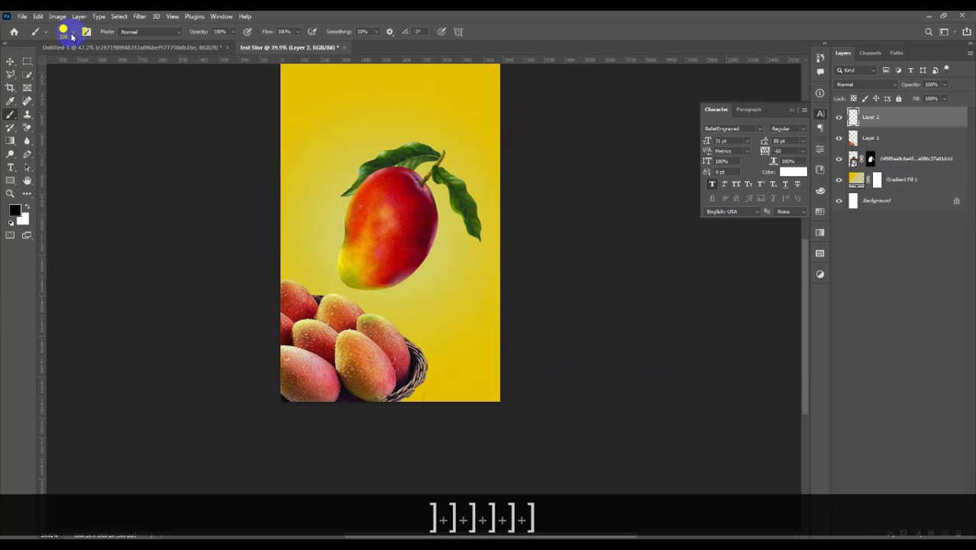
left_click(64, 31)
left_click(58, 159)
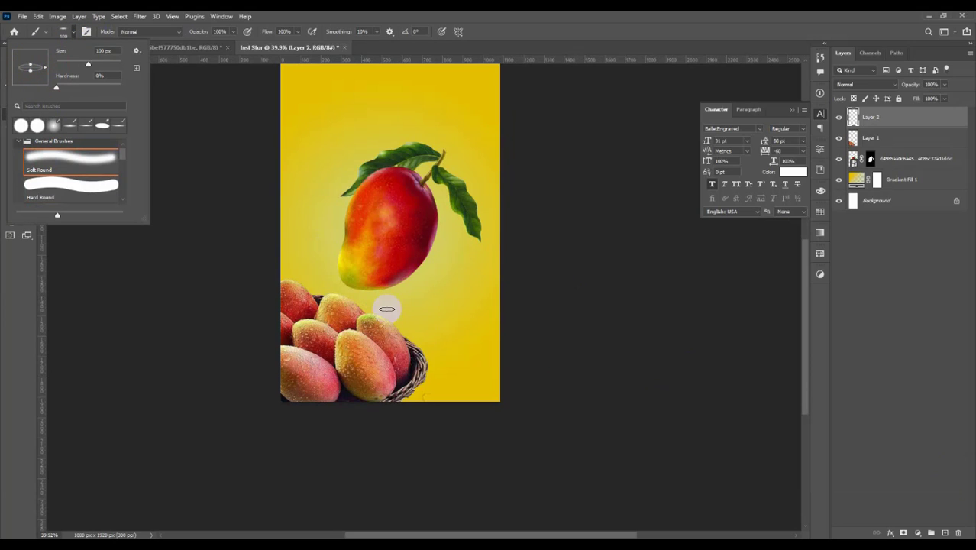
Enlarge the flattened soft brush to 500 px, testing a dab beneath the large mango and undoing it.
key("bracketright")
key("bracketright")
key("bracketright")
key("bracketright")
key("bracketright")
left_click(370, 297)
key("ctrl+z")
key("bracketright")
key("bracketright")
key("bracketright")
key("bracketright")
key("bracketright")
key("bracketright")
key("bracketright")
Set the foreground colour to an orange sampled from the large mango.
left_click(14, 209)
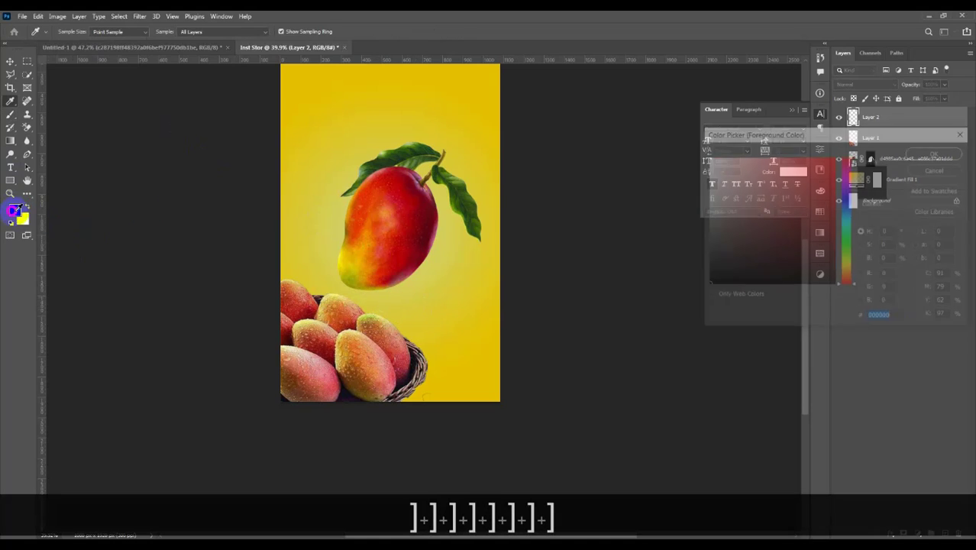
left_click(387, 212)
left_click(925, 157)
Dab an orange shadow beneath the large mango with a 900 px brush and move its layer below the mango's layer.
left_click(371, 294)
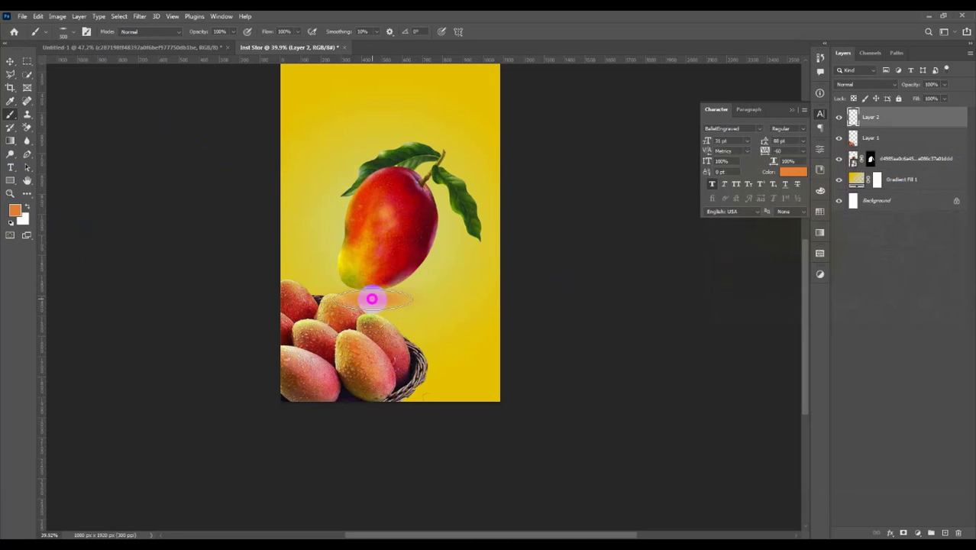
key("ctrl+z")
key("bracketright")
key("bracketright")
key("bracketright")
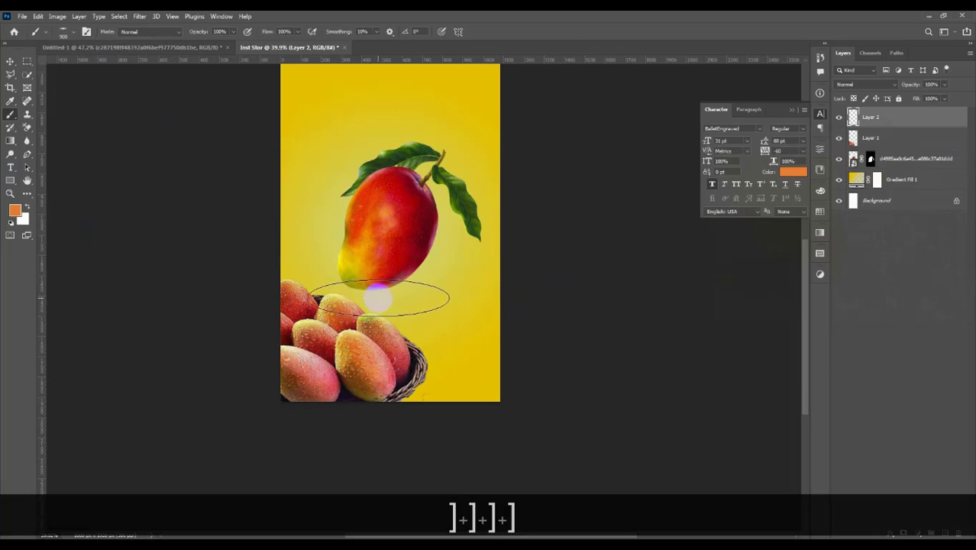
left_click(380, 297)
left_click_drag(871, 117, 870, 160)
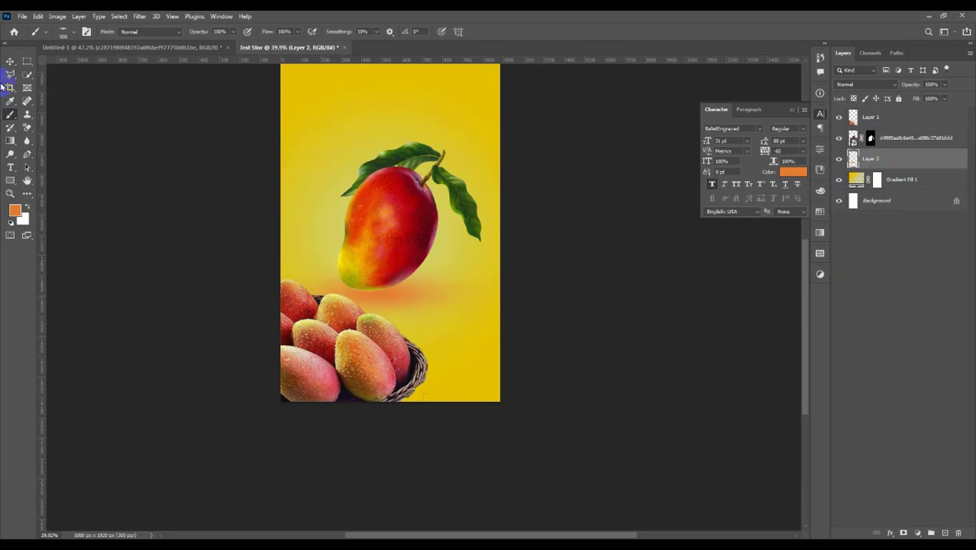
Scale the orange shadow up to about 128% and position it under the large mango.
key("ctrl+t")
left_click_drag(501, 293, 561, 293)
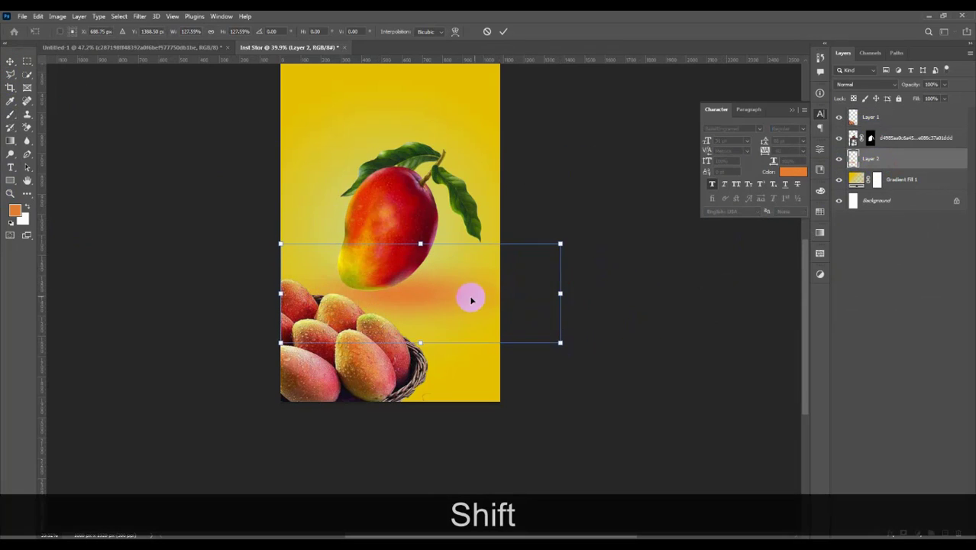
key("Return")
Recolour the gradient fill's first colour stop with a deeper yellow sampled from the mango and apply it.
scroll(528, 320, "up", 3)
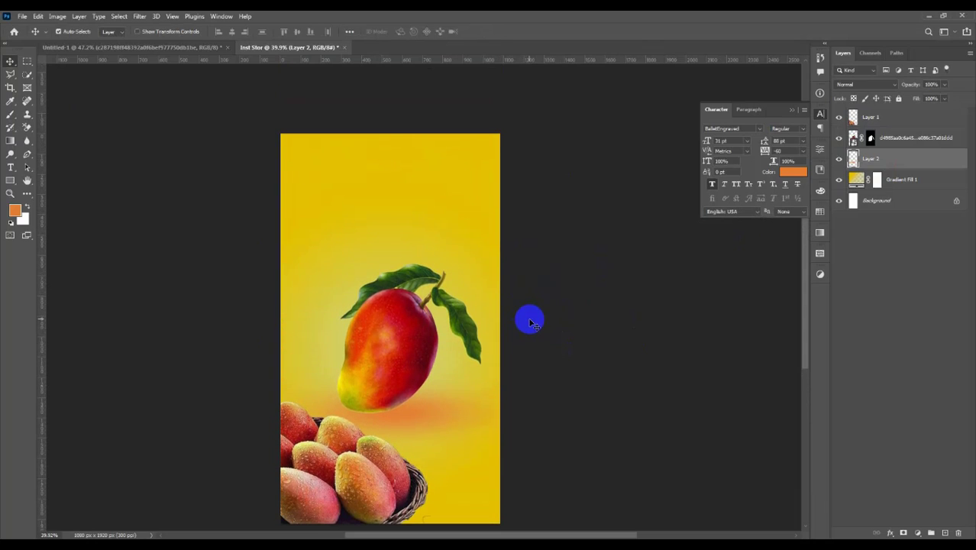
scroll(529, 322, "down", 1)
double_click(857, 179)
left_click(662, 116)
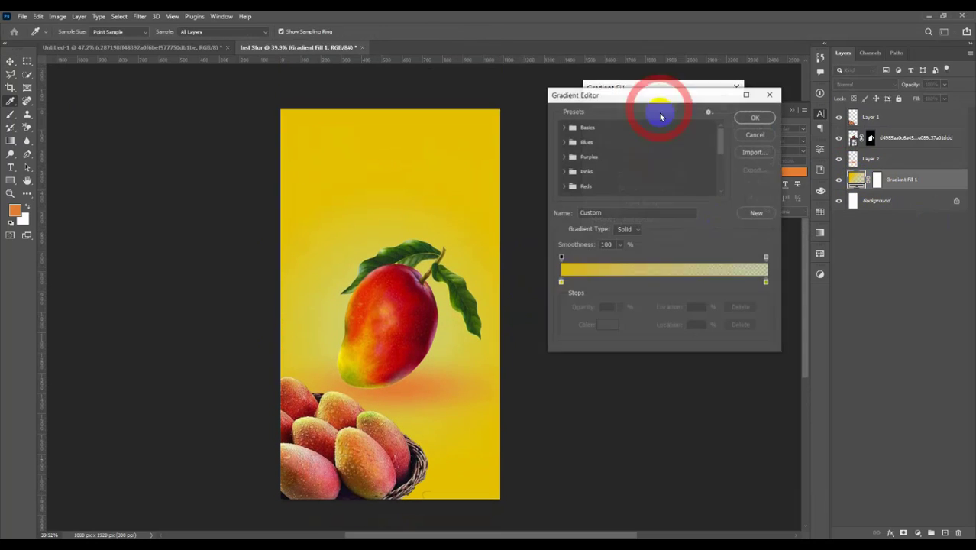
left_click(562, 281)
mouse_move(363, 337)
left_mouse_down()
mouse_move(355, 351)
mouse_move(360, 342)
mouse_move(342, 347)
mouse_move(345, 330)
mouse_move(354, 328)
mouse_move(347, 345)
left_mouse_up()
left_click(761, 121)
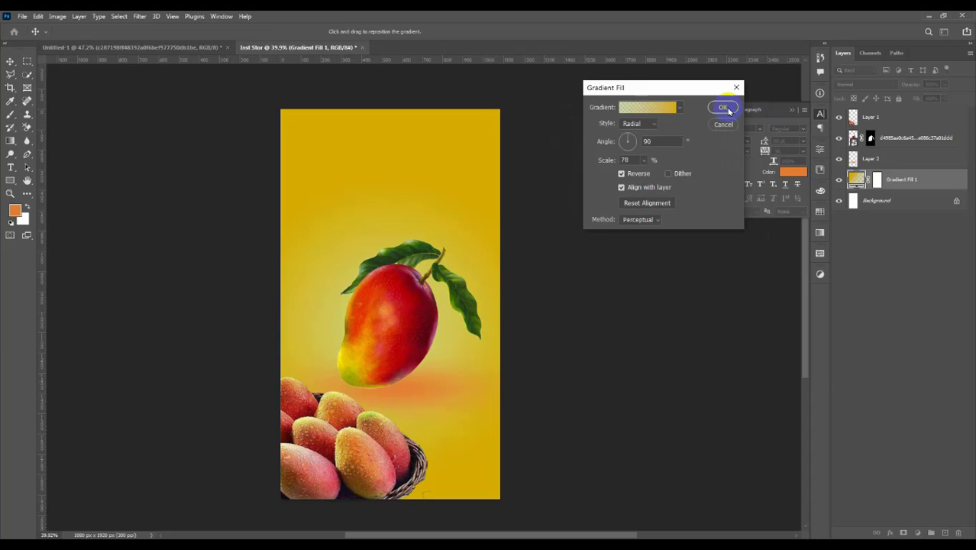
left_click(726, 109)
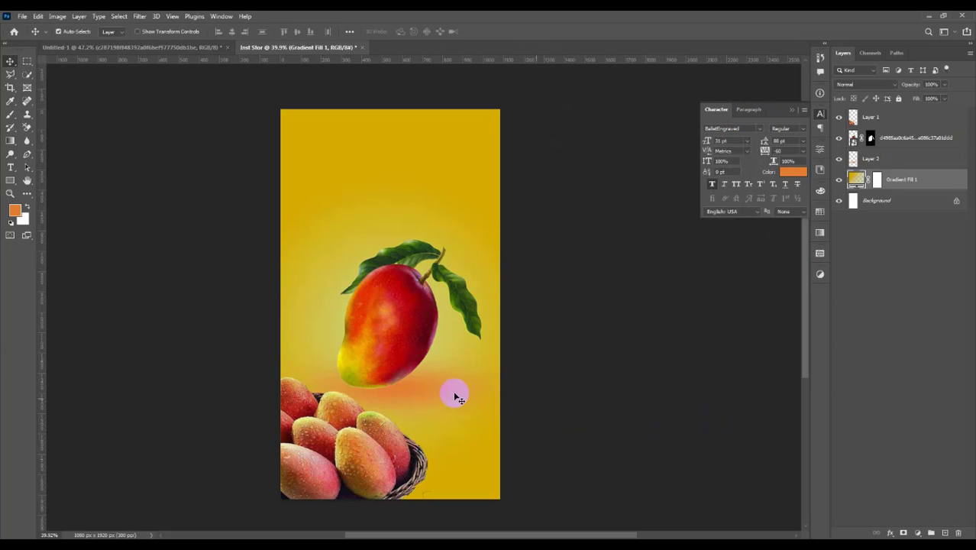
Move the large mango slightly up and right, and set the shadow layer's blend mode to Multiply.
left_click_drag(392, 352, 405, 341)
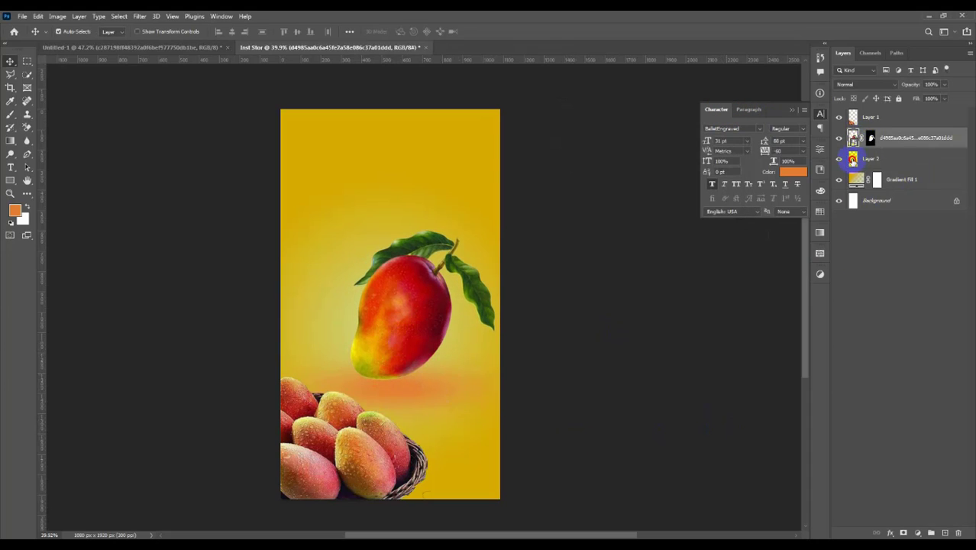
left_click(853, 158)
left_click(871, 85)
left_click(863, 122)
Flatten the shadow vertically and shift it slightly up and left beneath the large mango.
key("ctrl+t")
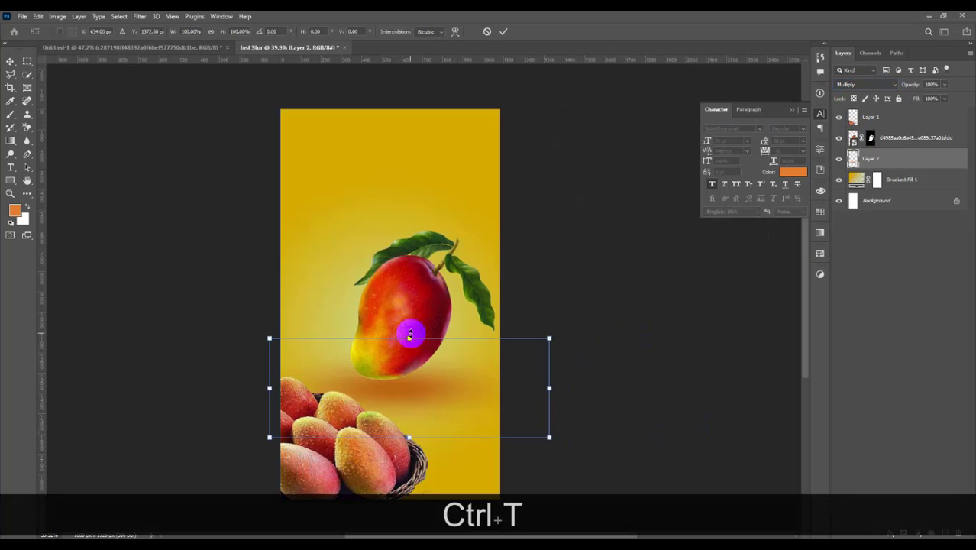
left_click_drag(411, 334, 410, 362)
left_click_drag(409, 401, 401, 393)
key("Return")
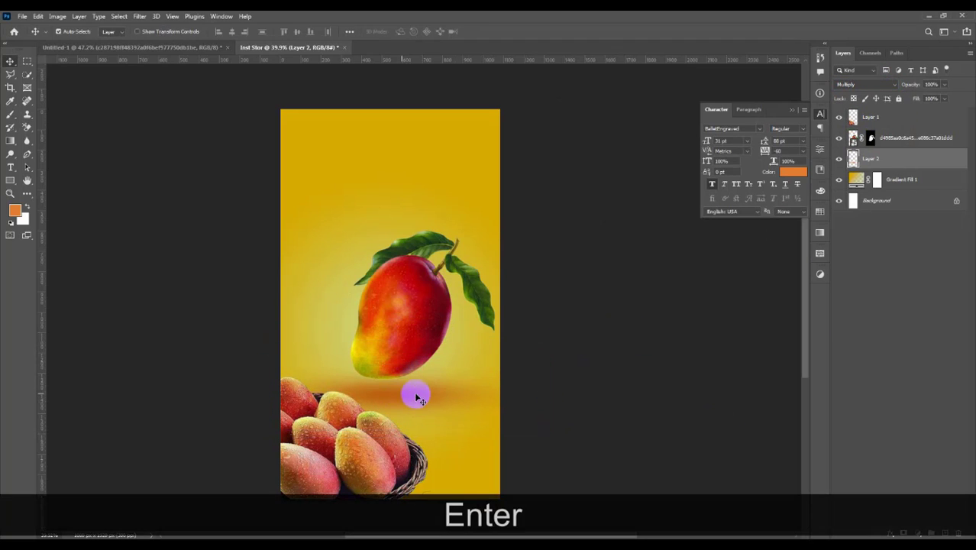
Add the headline text "fresh" near the top of the canvas in the BalletEngraved font.
left_click(11, 165)
type("F")
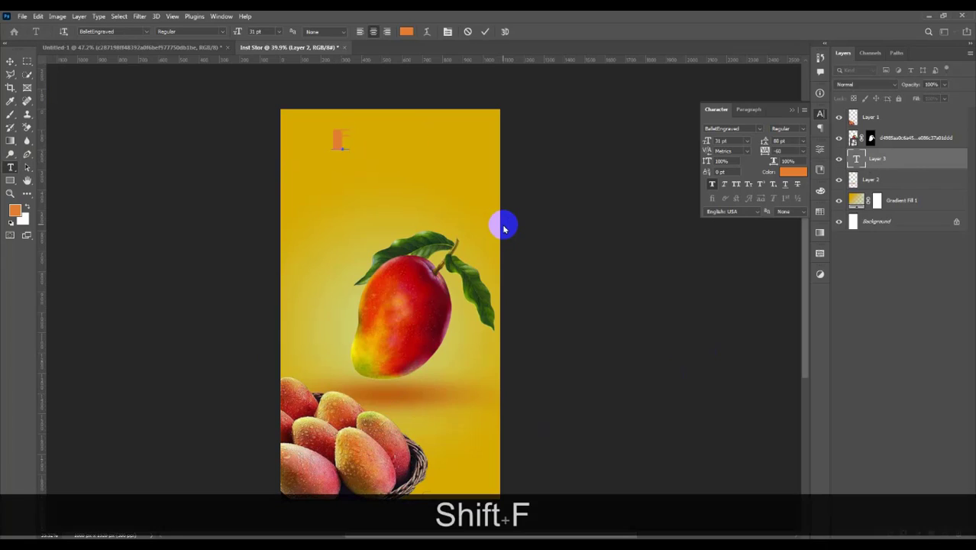
key("shift+BackSpace")
type("fresh")
Recolour the "fresh" text with the dark red #6e0514 sampled from the large mango.
key("ctrl+a")
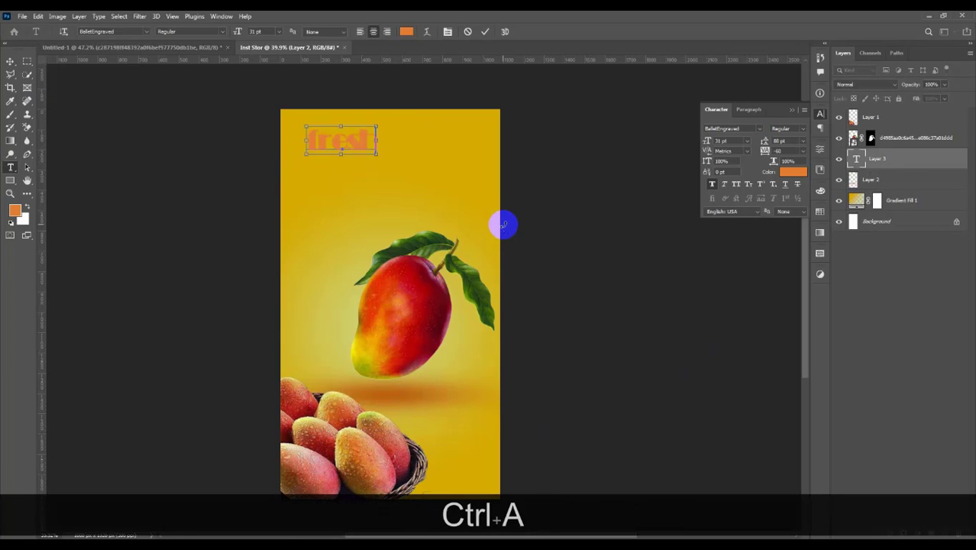
left_click(405, 31)
left_click(432, 276)
left_click_drag(433, 275, 426, 278)
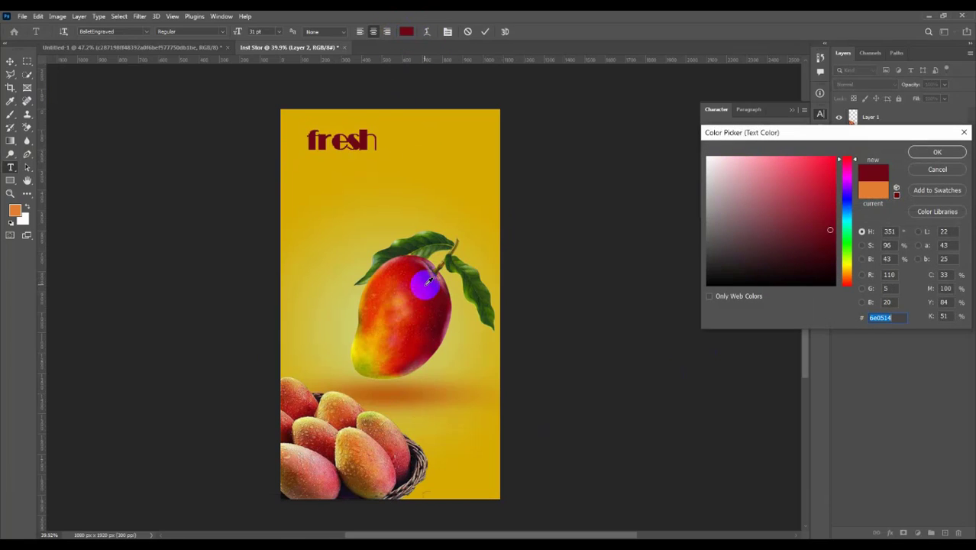
left_click(937, 152)
Duplicate the "fresh" text directly below itself and change the copy to "MANGO".
left_click(10, 61)
left_click_drag(371, 148, 376, 189)
double_click(359, 181)
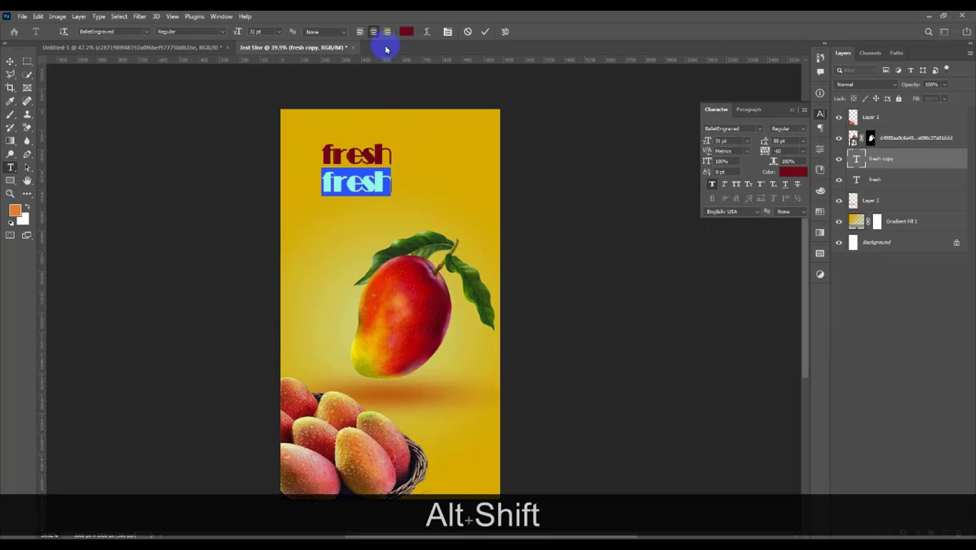
type("MANGO")
Set the "MANGO" text to the AcmoDisplaySSK font with a tracking of 0.
key("ctrl+a")
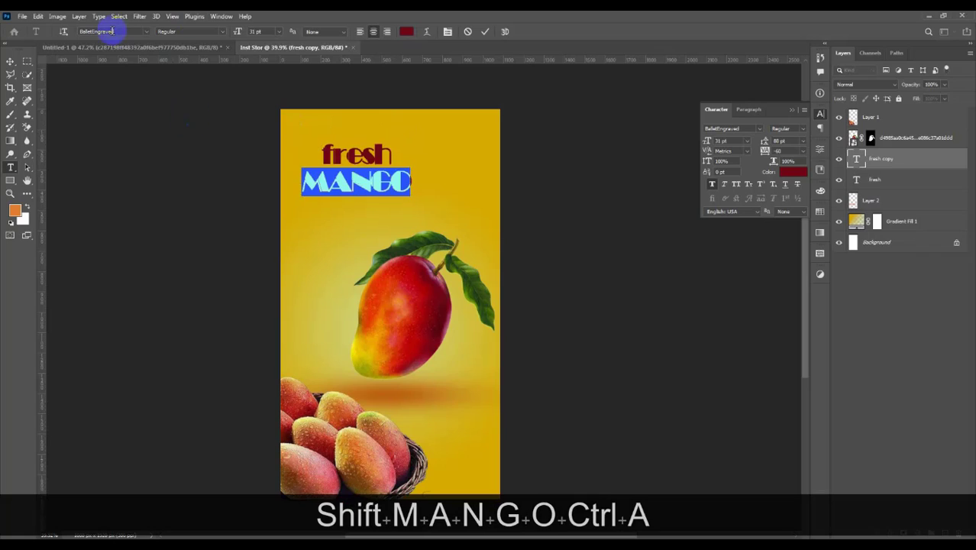
left_click(146, 32)
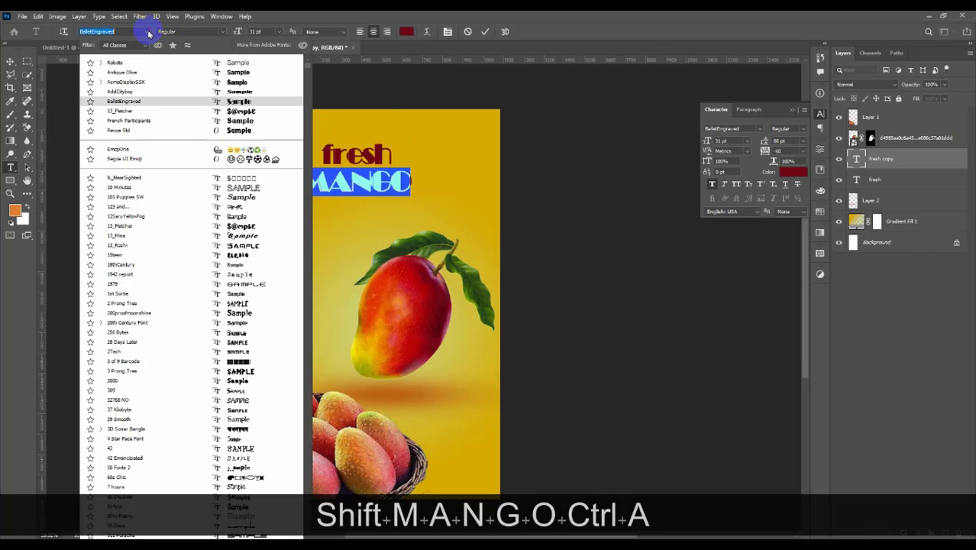
left_click(239, 83)
left_click(367, 181)
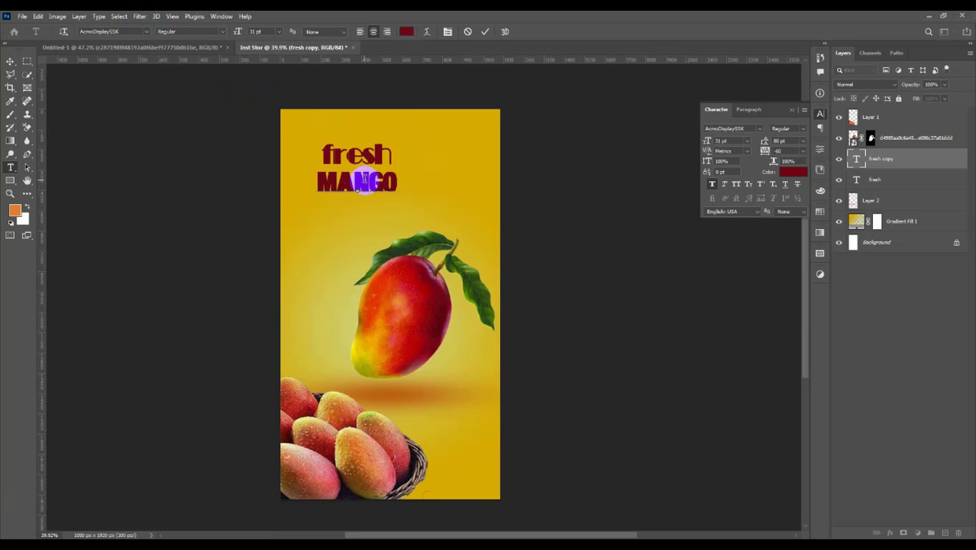
key("ctrl+a")
type("0")
key("Return")
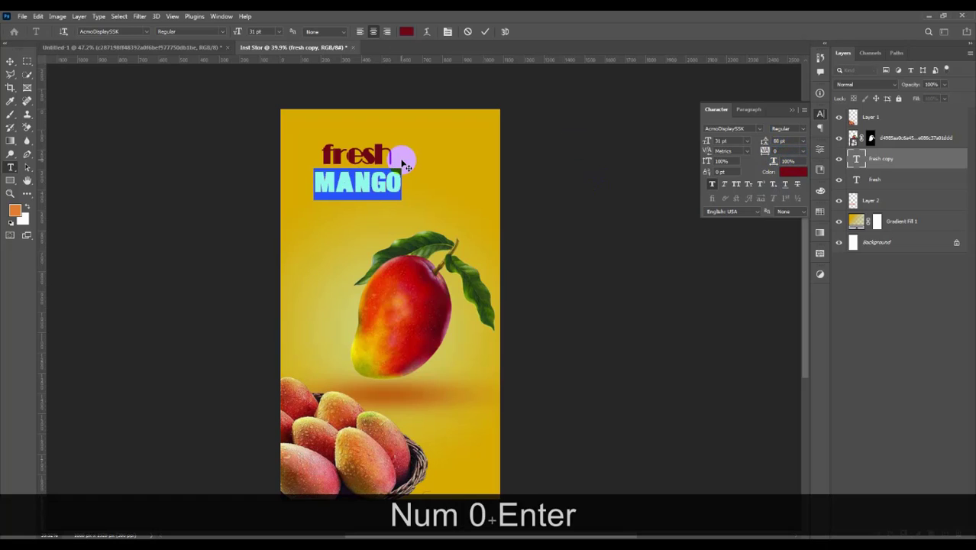
Set the tracking of the "fresh" text to 0.
left_click(12, 59)
left_click_drag(351, 166, 428, 164)
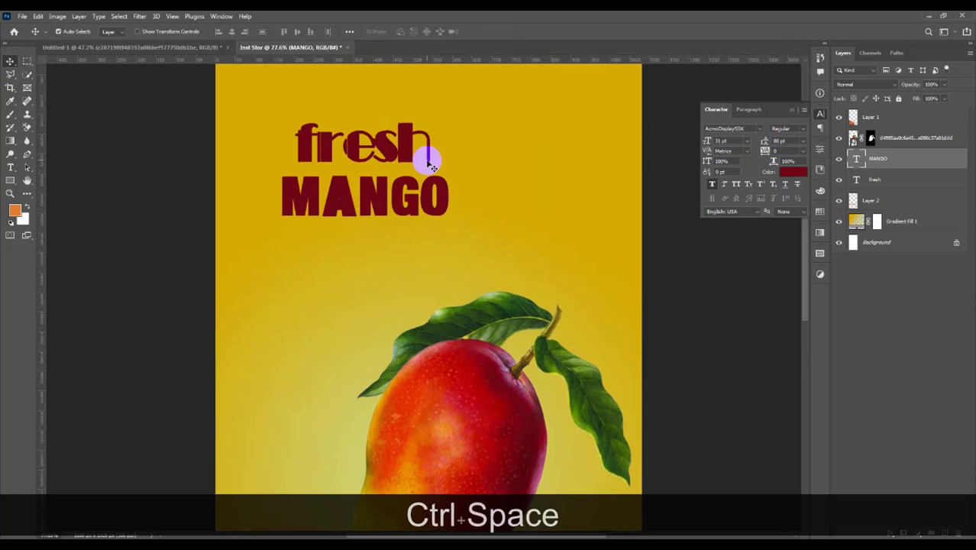
double_click(858, 181)
type("0")
key("Return")
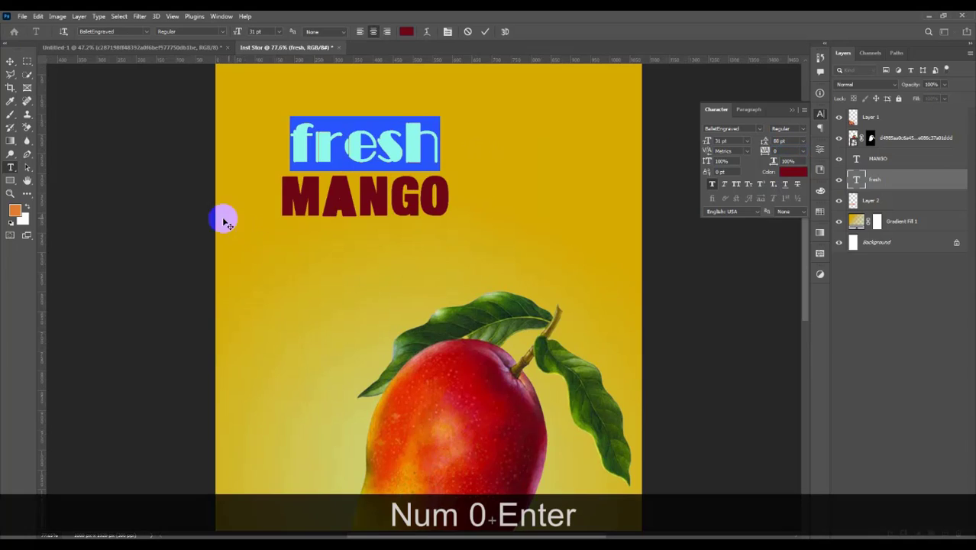
Scale the "fresh" text to about 113% and align it just above "MANGO" at matching width.
left_click(12, 60)
left_click_drag(427, 149, 459, 183)
key("ctrl+t")
left_click_drag(429, 148, 414, 149)
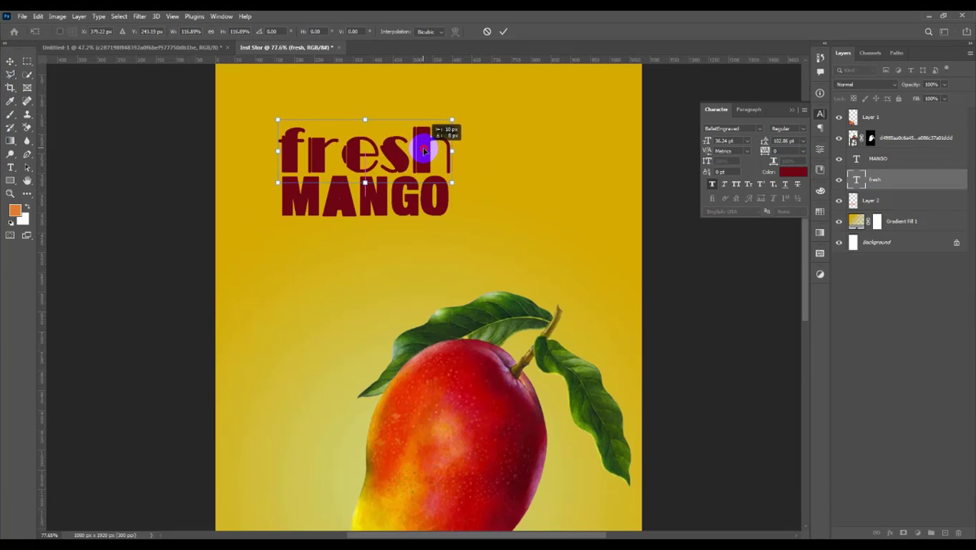
left_click_drag(447, 180, 448, 179)
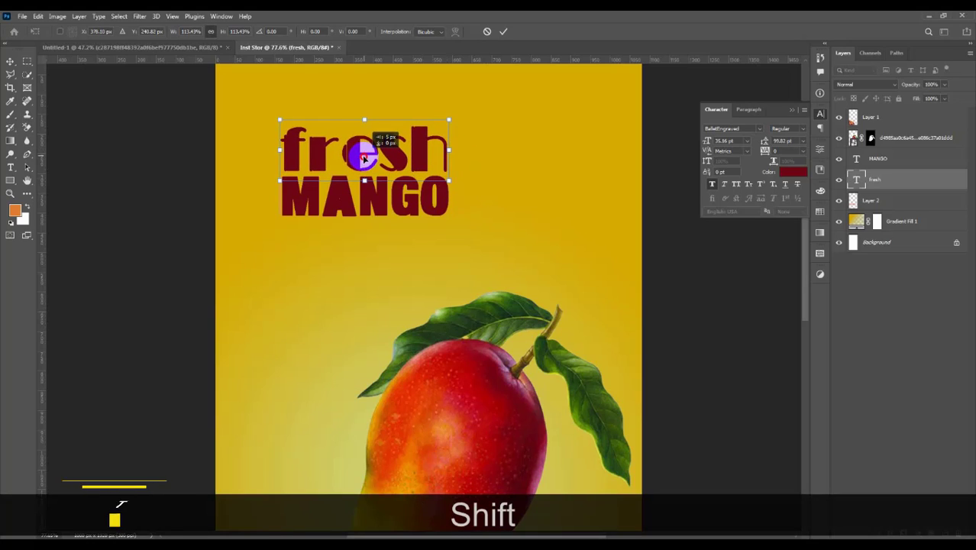
left_click(11, 60)
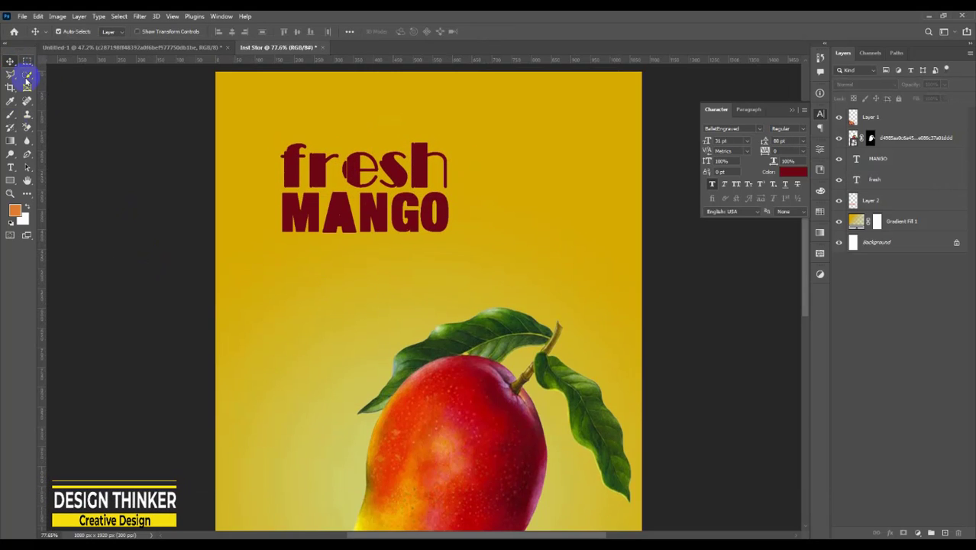
Draw a dark red rectangle about 57 by 22 px without a stroke and place it as a hyphen after "fresh".
left_click(11, 180)
left_click(64, 182)
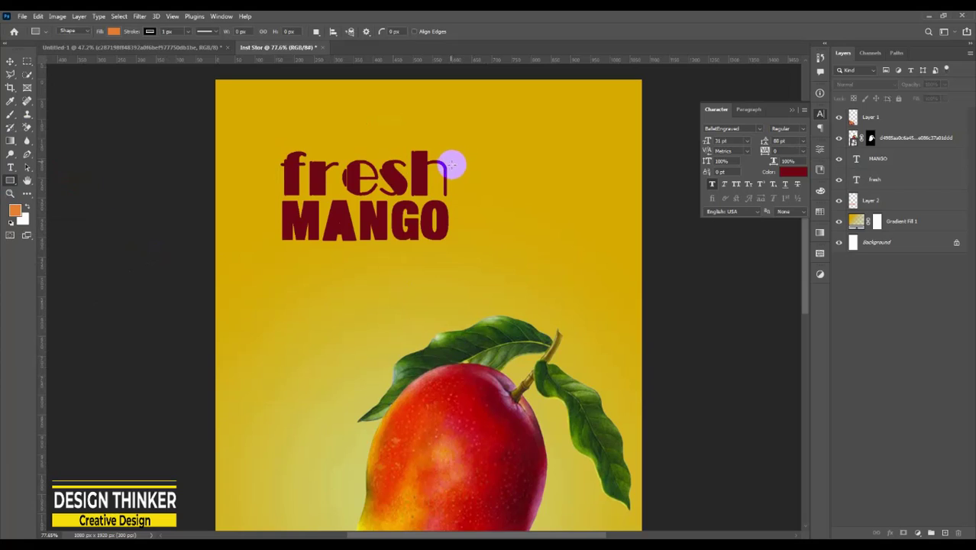
left_click_drag(453, 167, 475, 177)
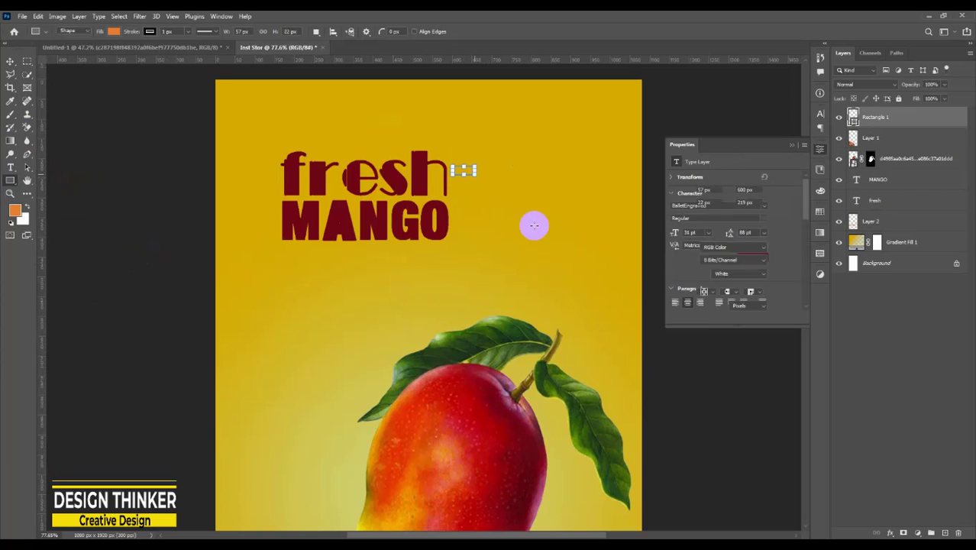
left_click(113, 31)
left_click(10, 61)
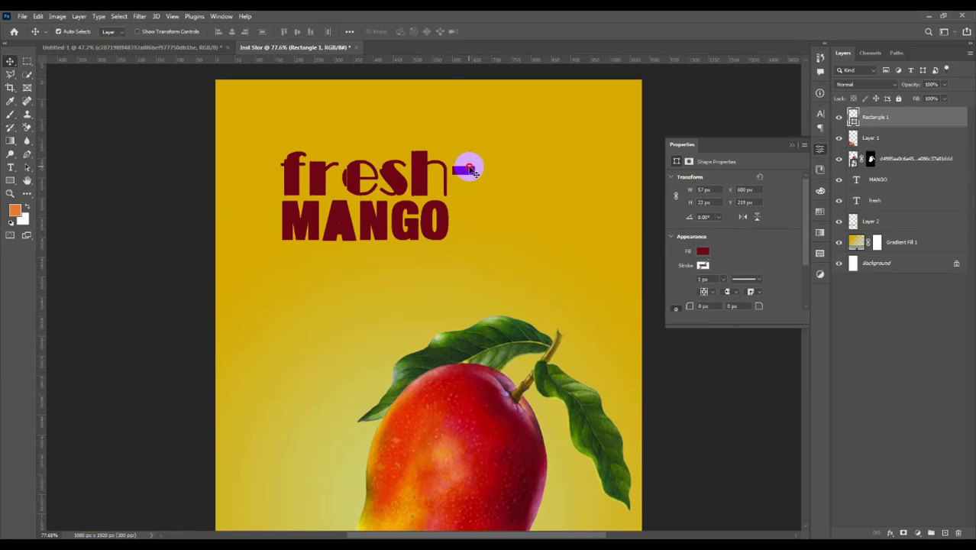
left_click_drag(469, 175, 456, 170)
left_click(10, 64)
left_click(166, 278)
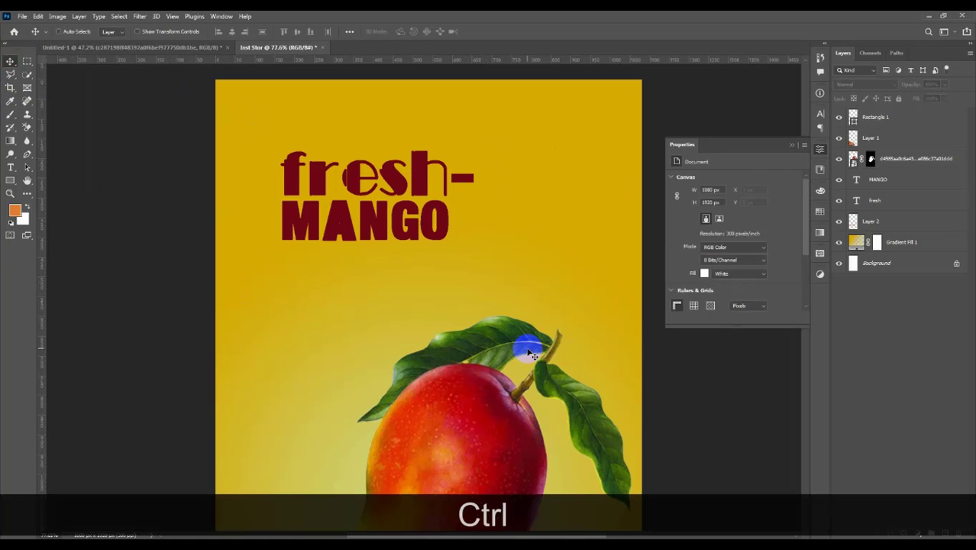
Duplicate the "fresh" text, change the copy to "S" and enlarge it to about 87.8 pt behind the mango's left edge.
key("ctrl+minus")
key("ctrl+minus")
left_click_drag(602, 365, 601, 305)
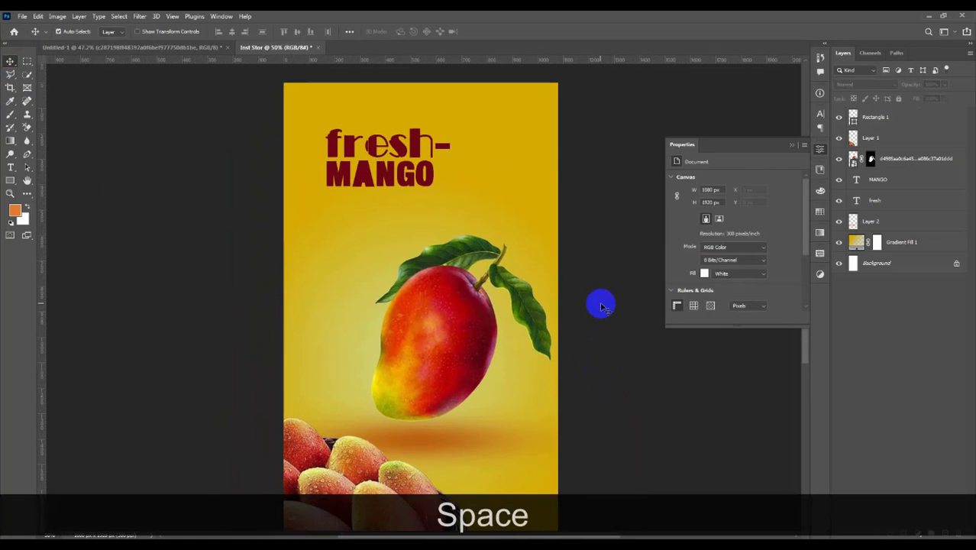
left_click(875, 198)
left_click_drag(331, 170, 415, 438)
double_click(360, 244)
type("S")
key("ctrl+t")
Duplicate the large "S" to the mango's right edge and change the copy to "E".
left_click_drag(372, 380, 516, 369)
key("Return")
type("E")
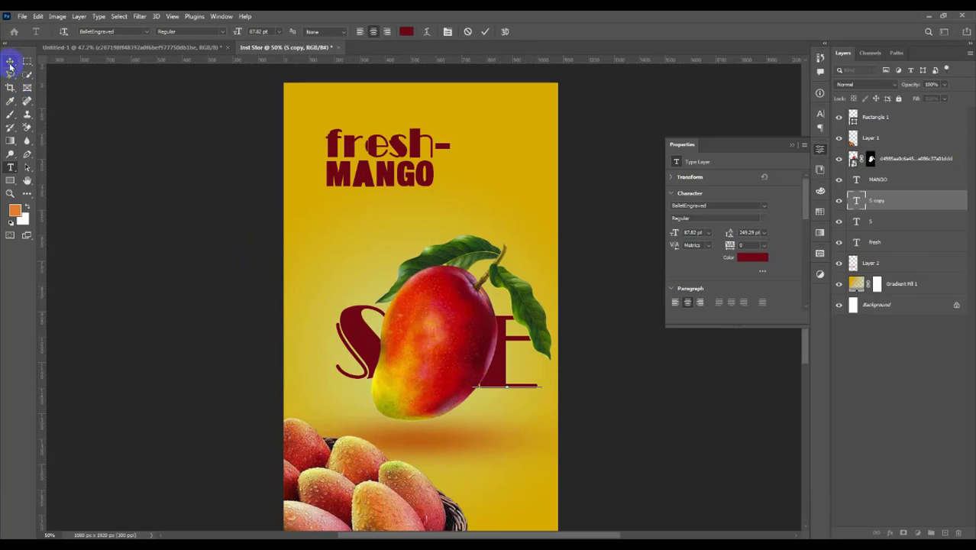
Move the "S" up about 65 px and the "E" down about 84 px beside the large mango.
left_click(869, 221)
key("v")
left_click_drag(360, 332, 362, 334)
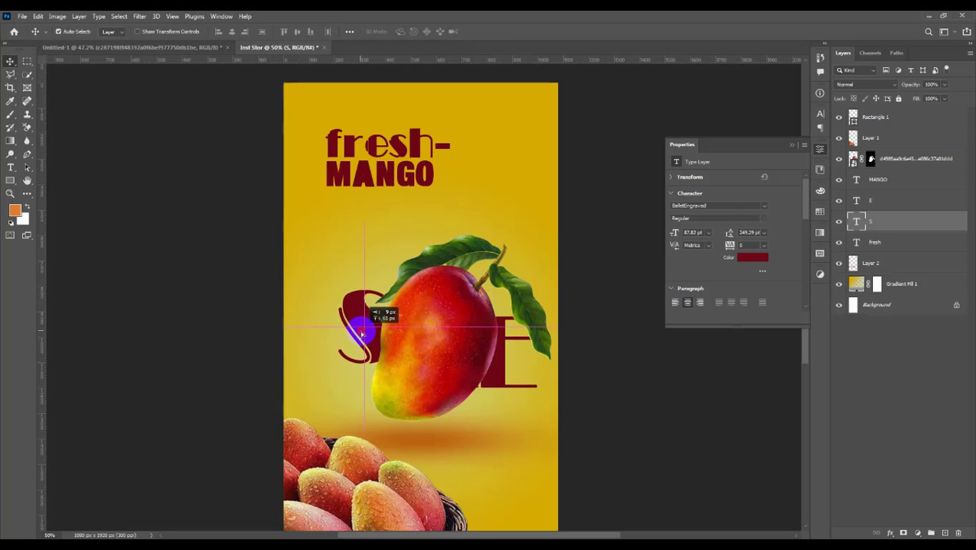
left_click(870, 200)
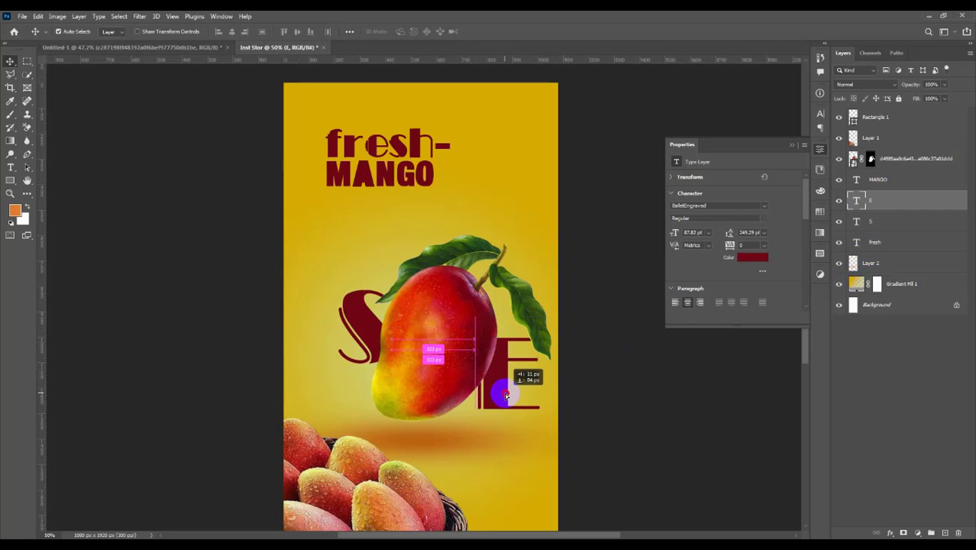
Rotate the "E" and then the "S" slightly clockwise so both letters tilt along the mango.
key("ctrl+t")
left_click_drag(561, 335, 571, 378)
key("Return")
left_click(861, 217)
key("ctrl+t")
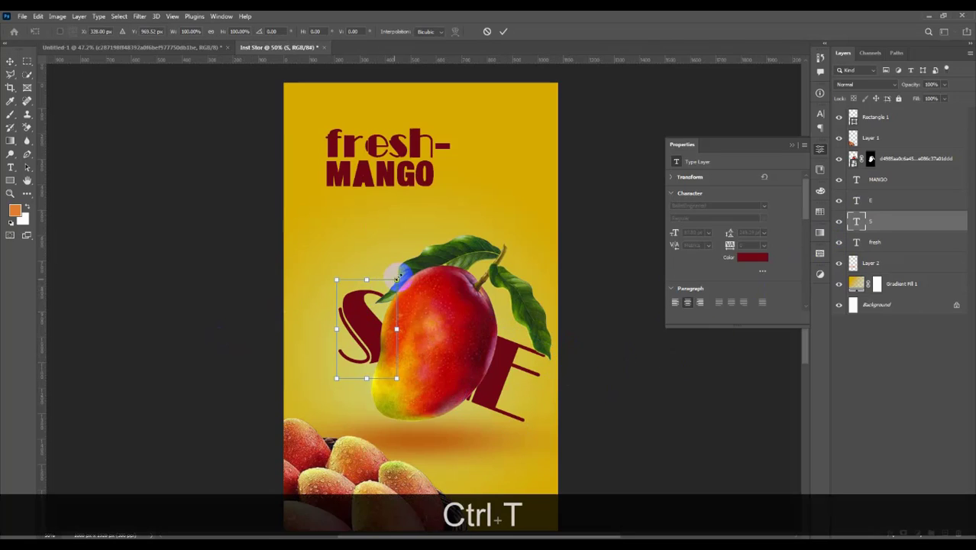
left_click_drag(399, 268, 407, 288)
Duplicate the tilted "S" above the mango and change the copy to "AL".
left_click_drag(363, 353, 357, 242)
key("Return")
double_click(357, 243)
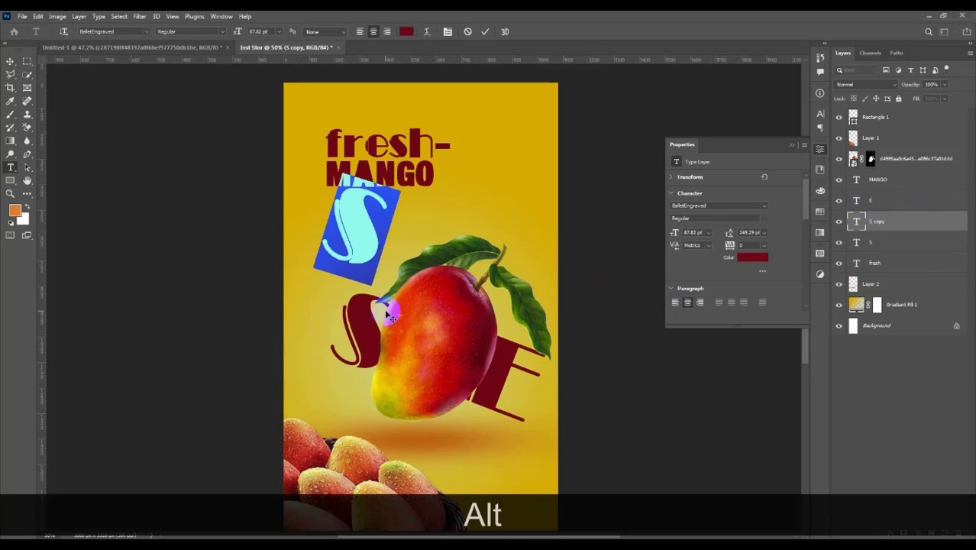
type("AL")
key("Escape")
key("Escape")
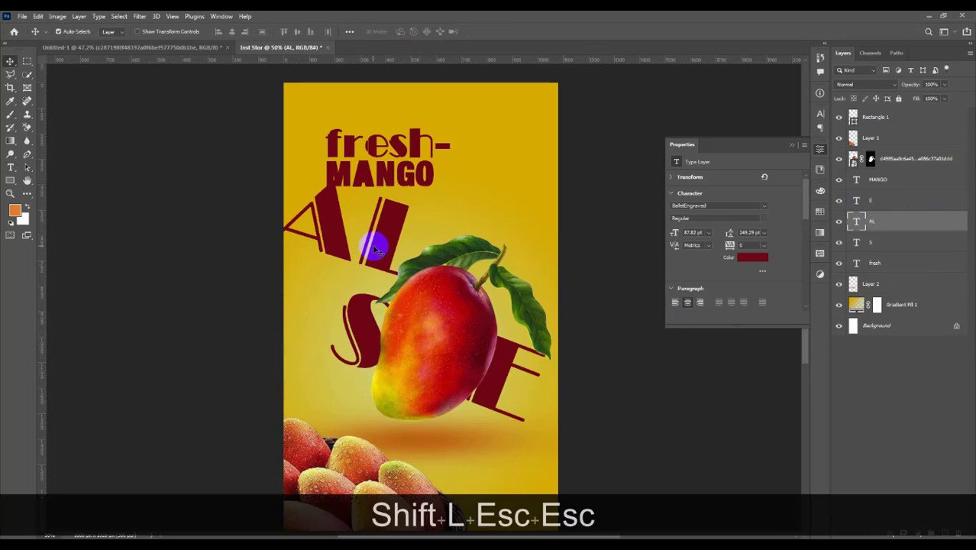
Position the "AL" text between "S" and "E" and bring its layer in front of the large mango.
left_click_drag(374, 249, 459, 356)
left_click_drag(890, 229, 890, 149)
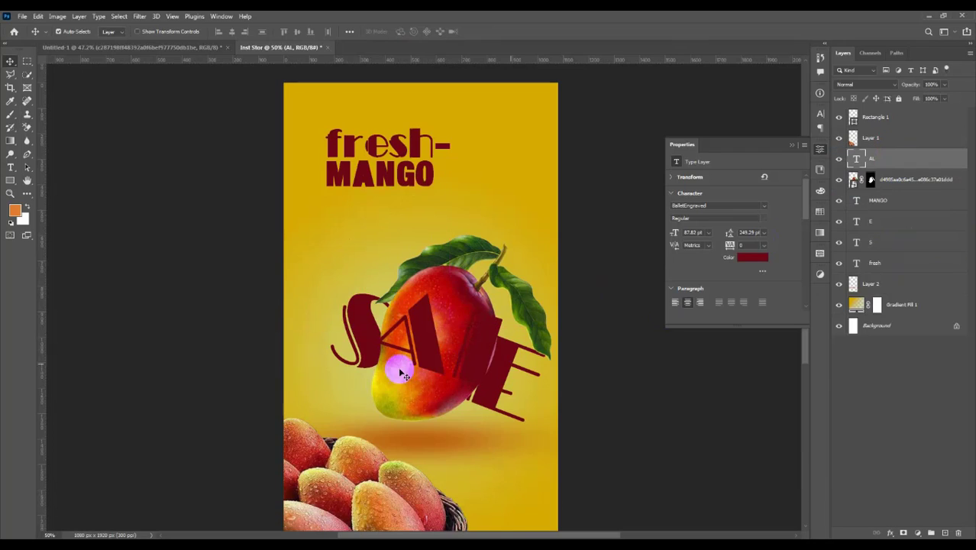
left_click_drag(402, 373, 471, 351)
key("ctrl+t")
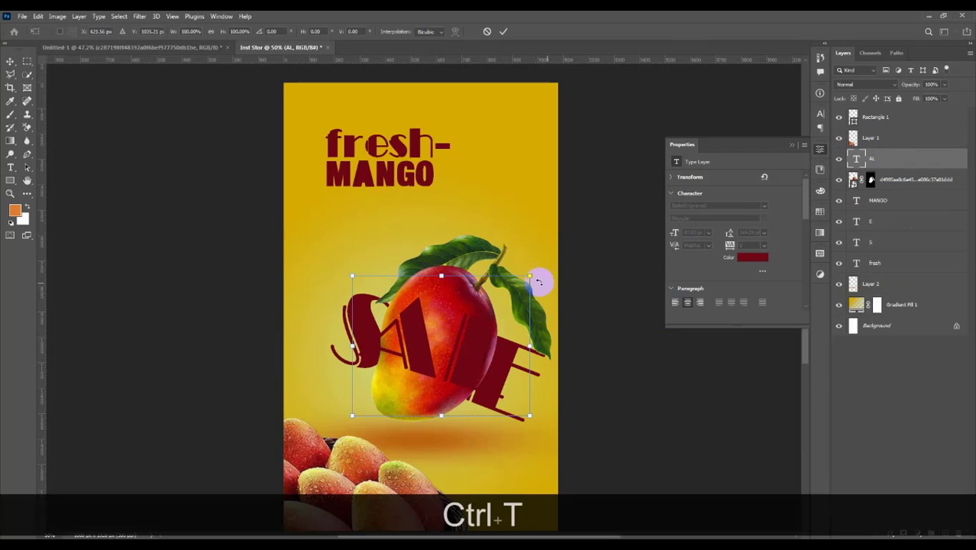
left_click_drag(538, 282, 505, 307)
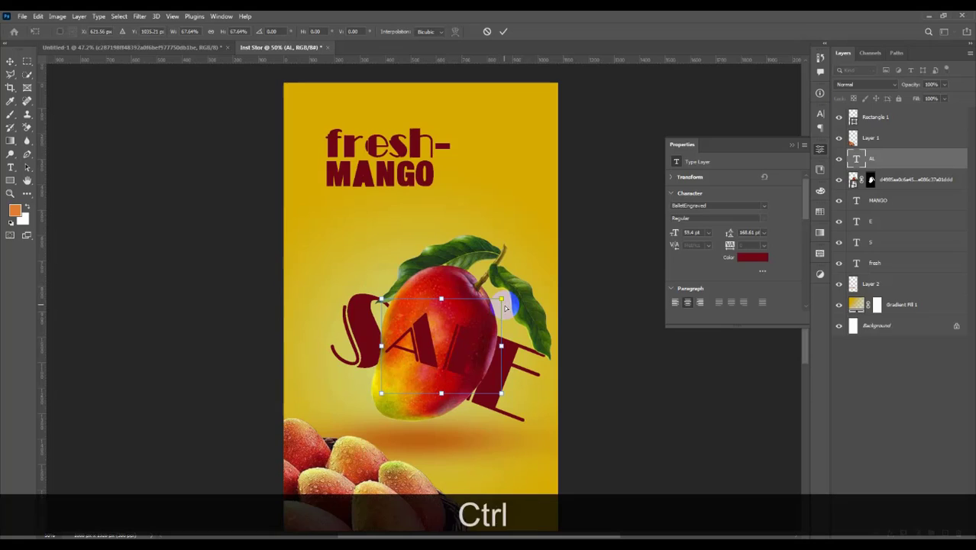
key("ctrl+Return")
key("ctrl+z")
Place the "AL" layer below "MANGO" and scale the "AL", "E" and "S" layers down together around their centre to 72.34 pt.
left_click_drag(890, 180, 894, 211)
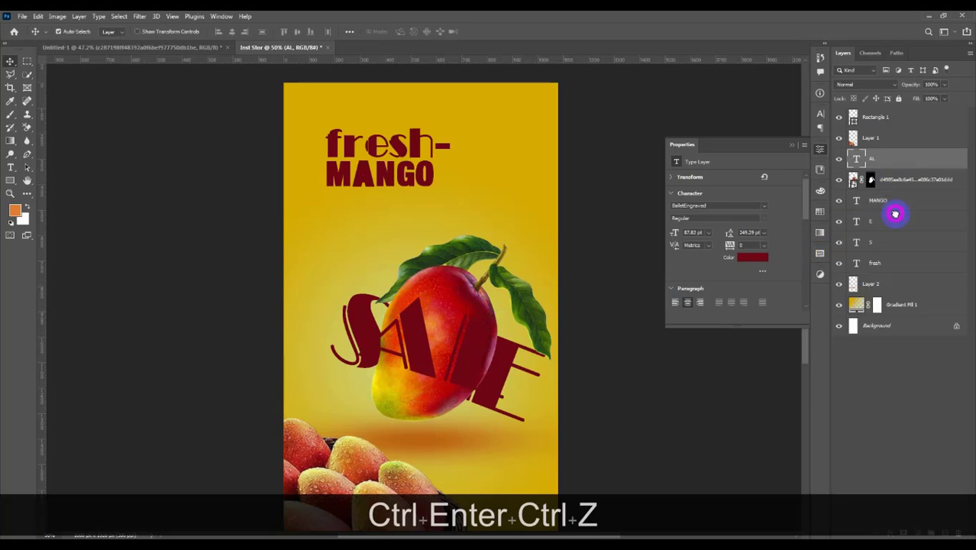
left_click(887, 246, "shift")
key("ctrl+t")
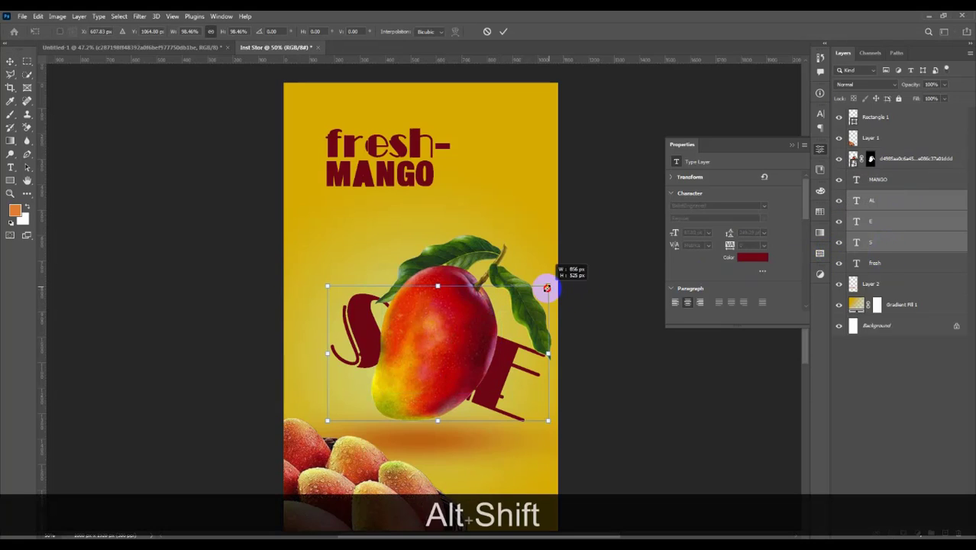
left_click_drag(547, 286, 528, 294)
key("Return")
Bring the "AL" layer back in front of the large mango and scale it to about 85%.
left_click(915, 200)
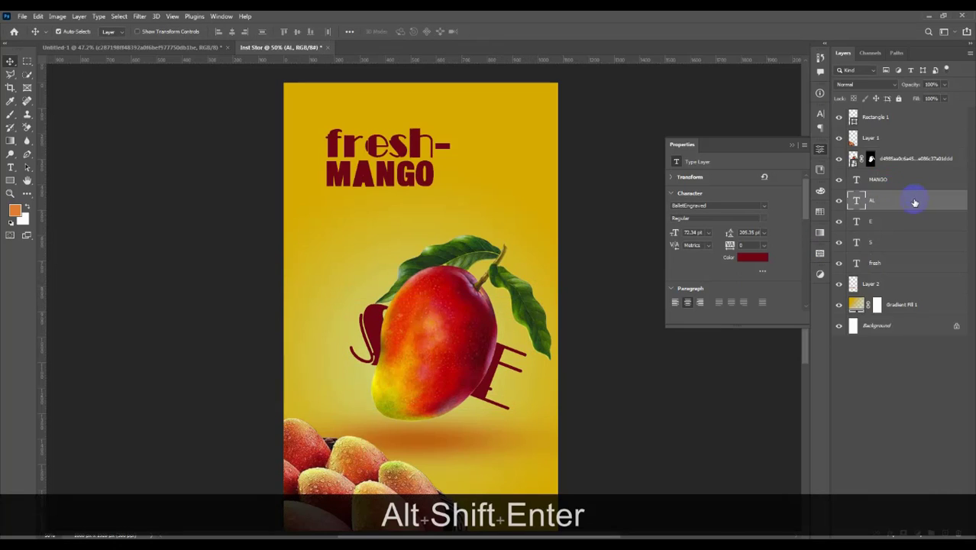
left_click_drag(915, 200, 911, 158)
key("ctrl+t")
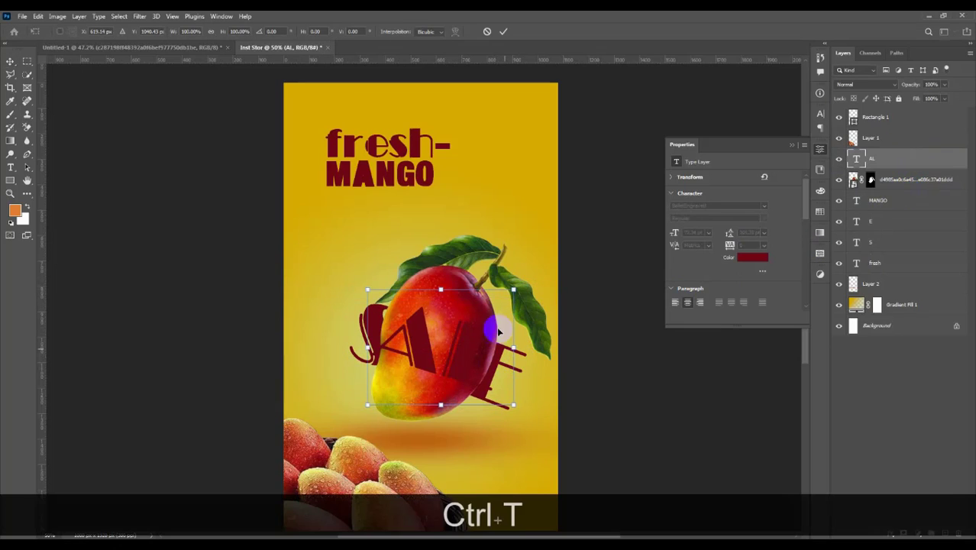
left_click_drag(513, 290, 501, 298)
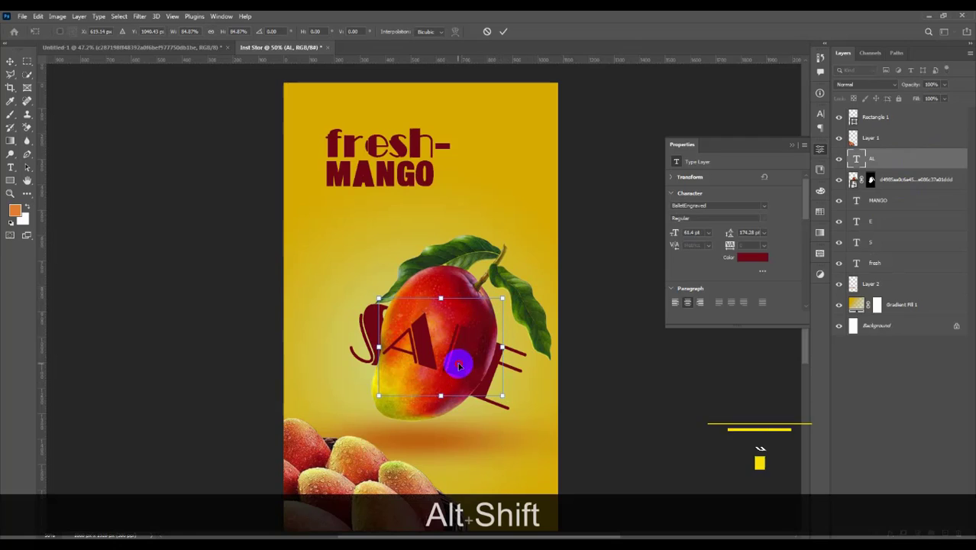
key("Return")
Recolour the "AL" text dark green (#244e10), sampled from the large mango's leaf.
left_click(746, 258)
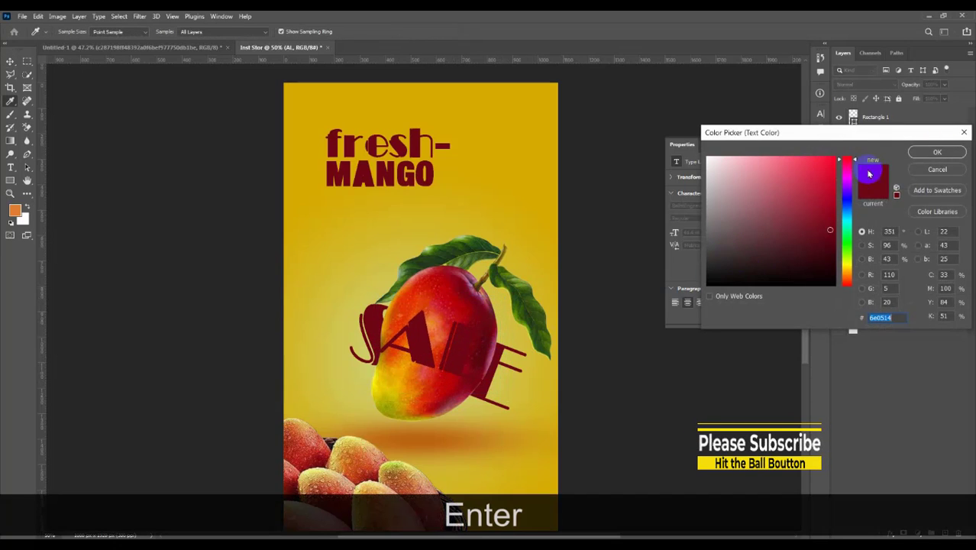
left_click(952, 171)
double_click(857, 159)
left_click(746, 258)
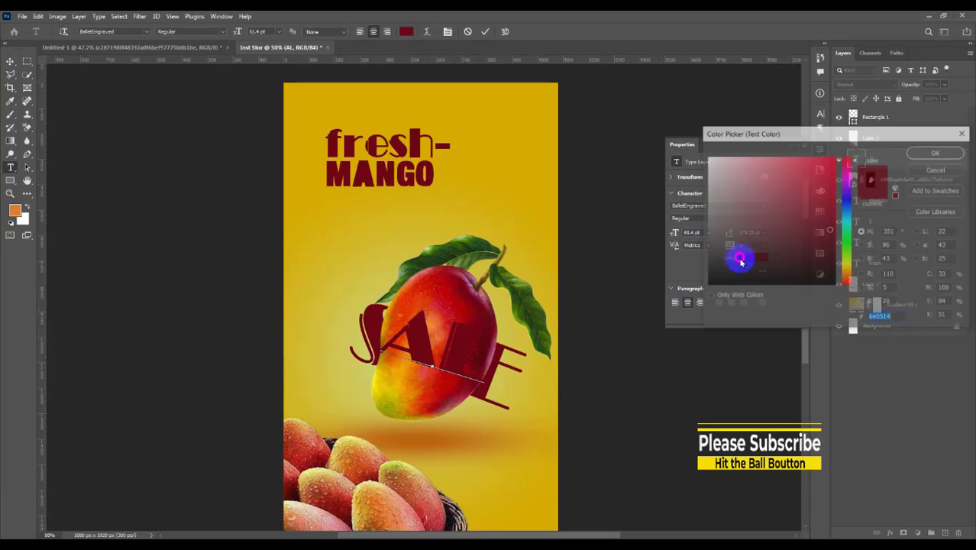
left_click_drag(374, 264, 309, 272)
left_click(389, 403)
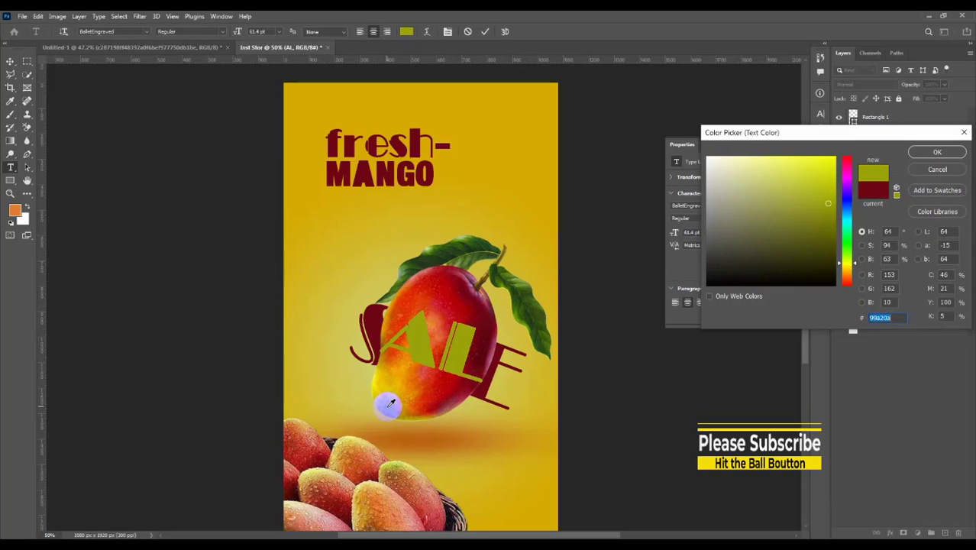
left_click(386, 415)
mouse_move(793, 226)
left_mouse_down()
mouse_move(712, 259)
mouse_move(705, 253)
left_mouse_up()
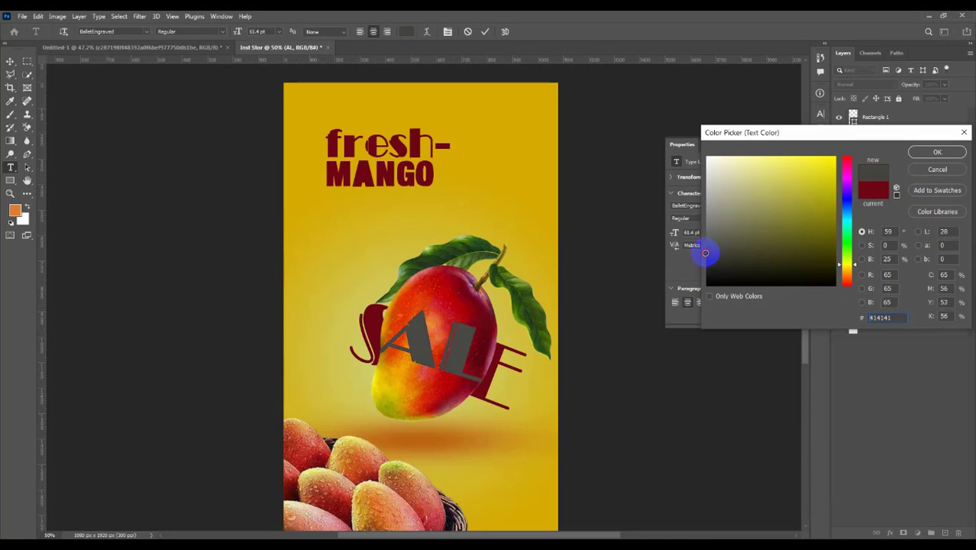
left_click(518, 293)
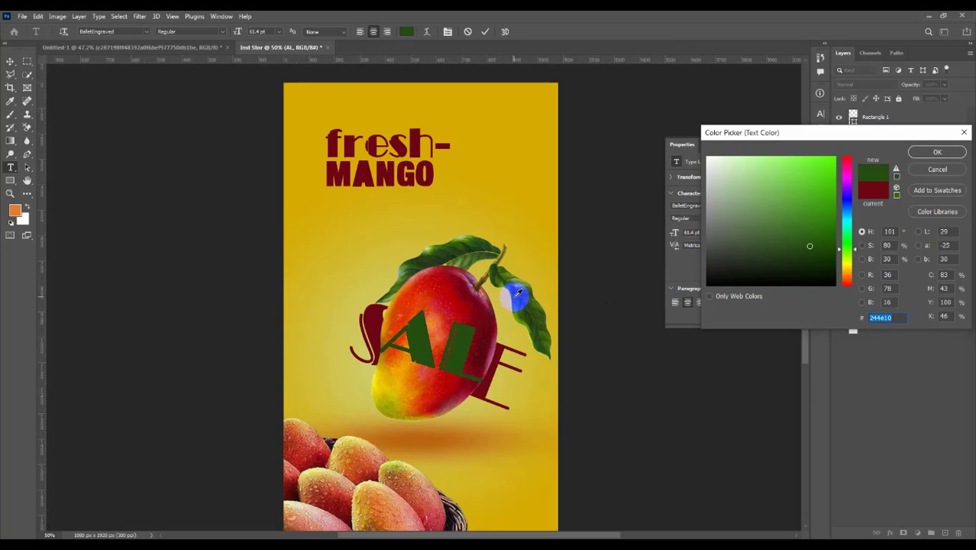
left_click(937, 153)
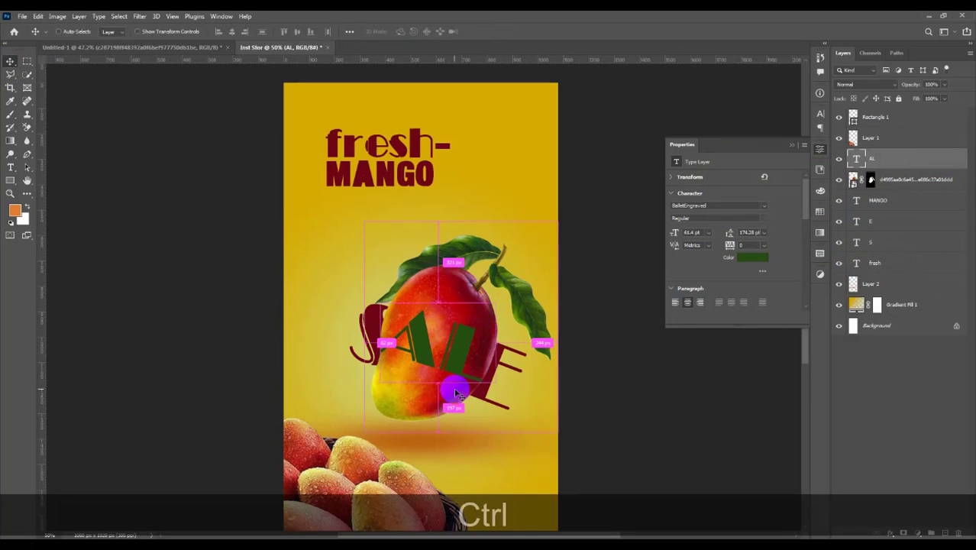
Rotate the "AL" text slightly clockwise over the large mango.
key("ctrl+t")
mouse_move(523, 298)
left_mouse_down()
mouse_move(519, 284)
mouse_move(535, 307)
left_mouse_up()
key("Return")
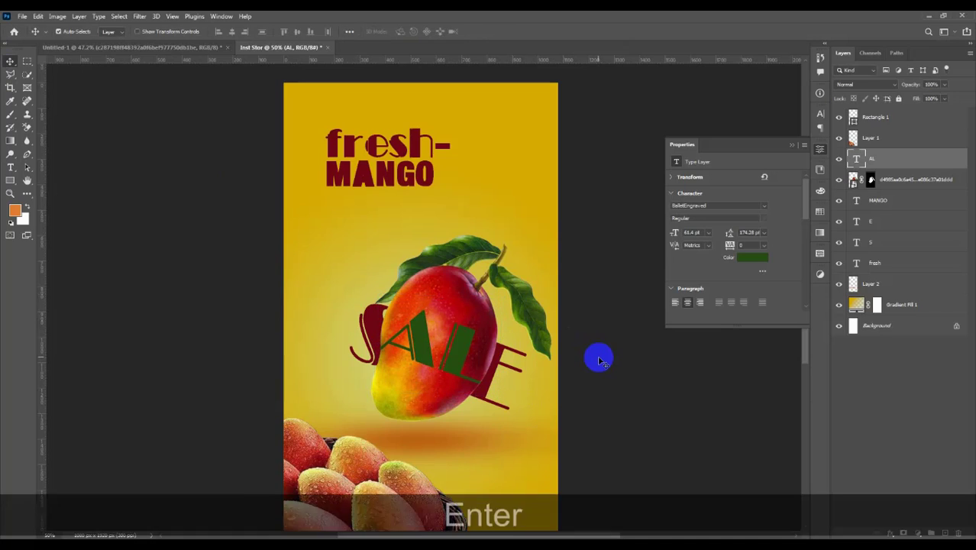
Rotate the "S" counterclockwise and shift it a little outward from the large mango.
left_click(871, 242)
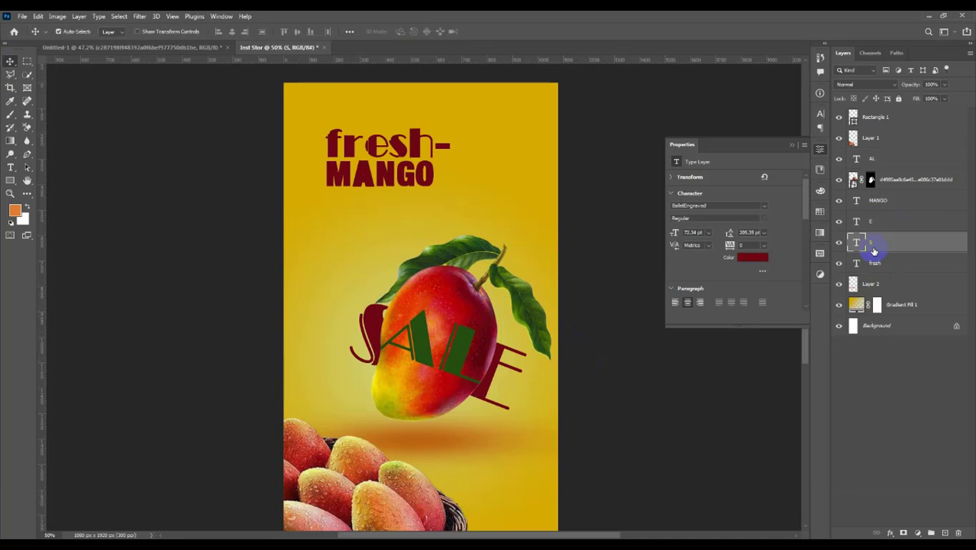
key("ctrl+t")
left_click_drag(425, 288, 401, 271)
left_click_drag(372, 350, 359, 354)
key("Return")
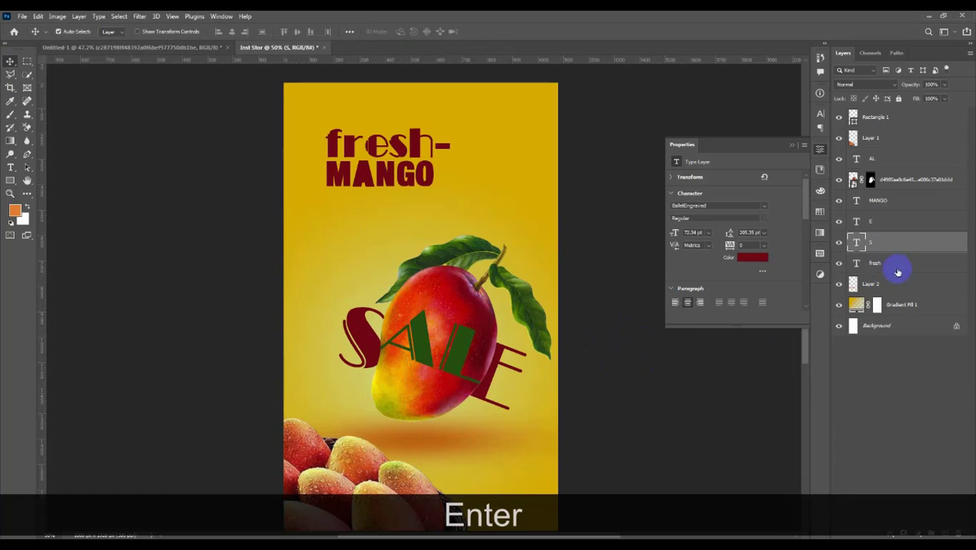
Raise the "E", rotate it by -15° and shift it outward beside the large mango.
left_click_drag(502, 369, 517, 338)
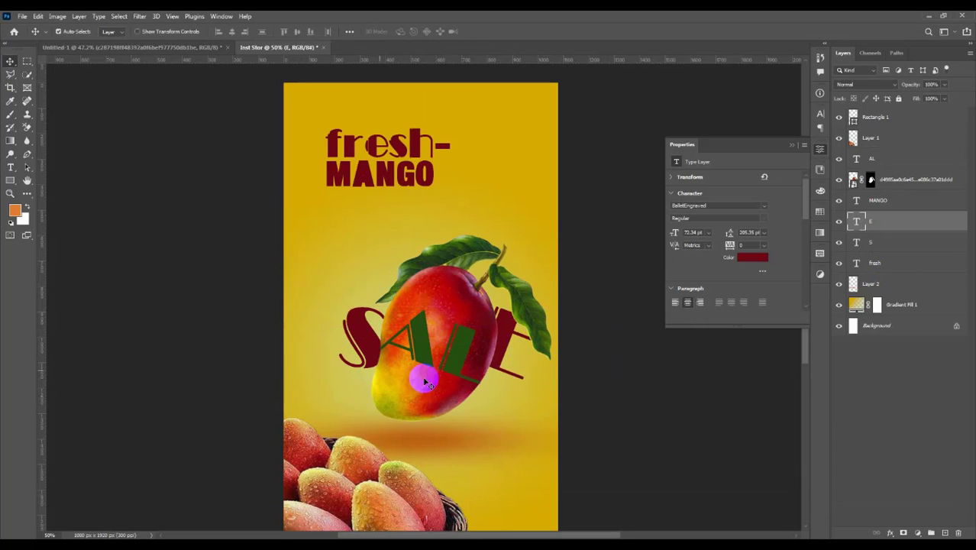
key("ctrl+t")
left_click_drag(563, 294, 541, 279)
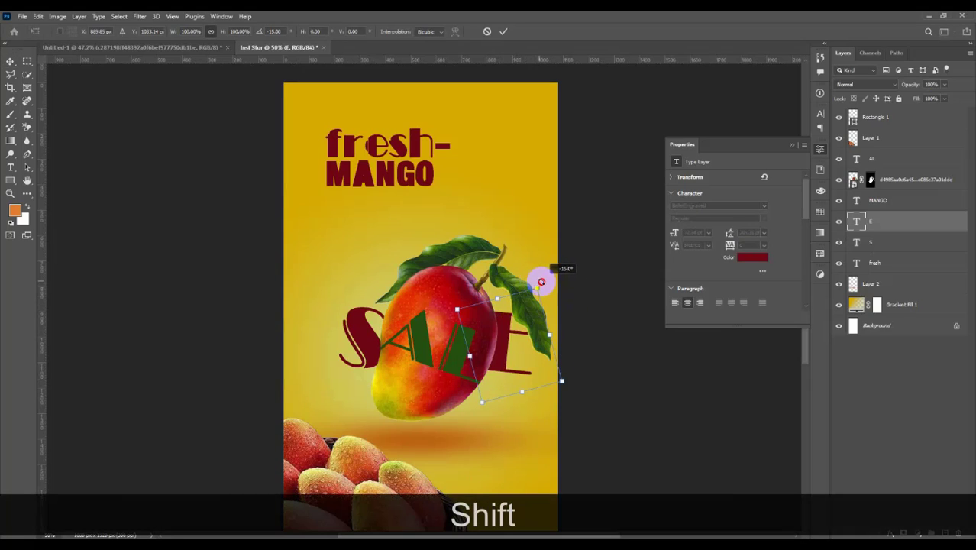
left_click_drag(502, 356, 516, 349)
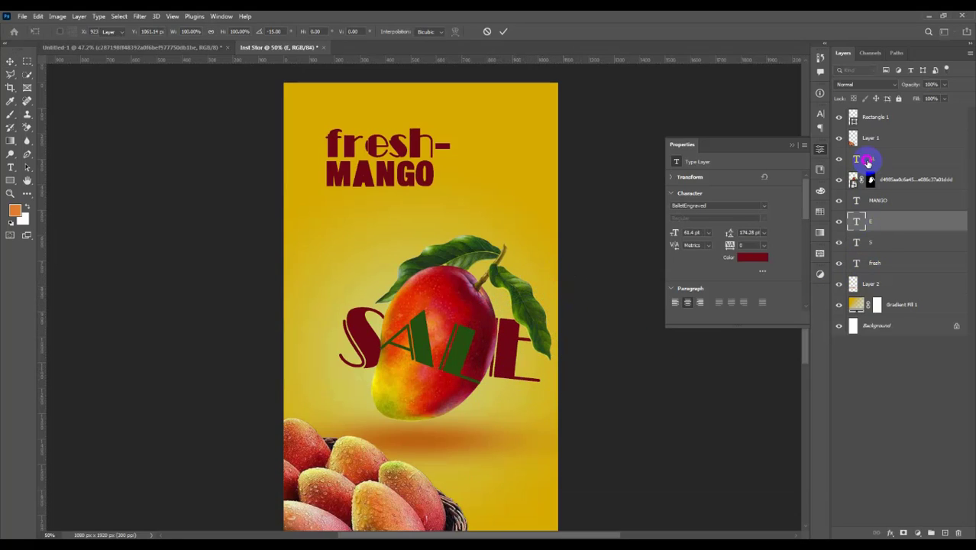
Rotate the "AL" text by about -15° and nudge it into line between "S" and "E".
left_click(867, 158)
key("ctrl+t")
left_click_drag(511, 296, 495, 273)
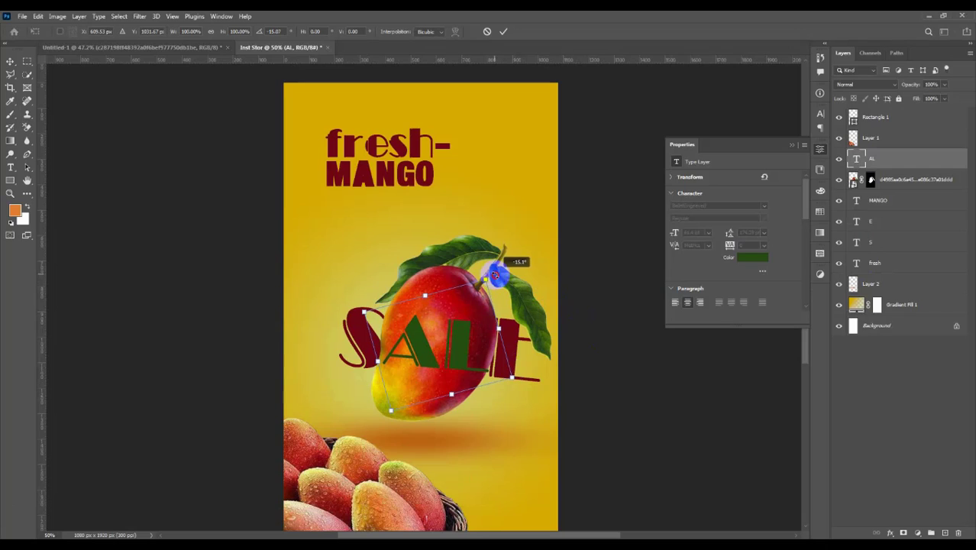
left_click_drag(450, 370, 448, 367)
key("Return")
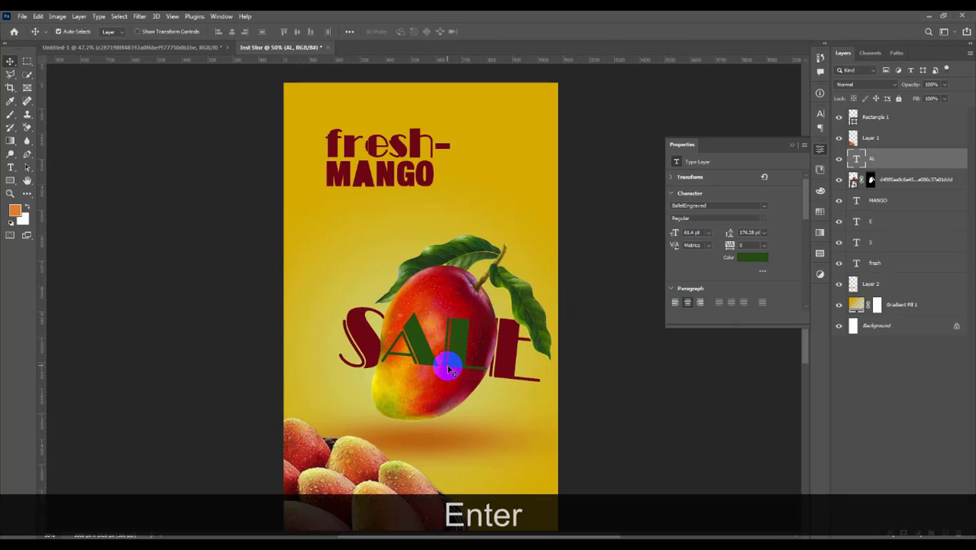
Change the "AL" text colour to near-black (#202020).
double_click(855, 158)
left_click(406, 32)
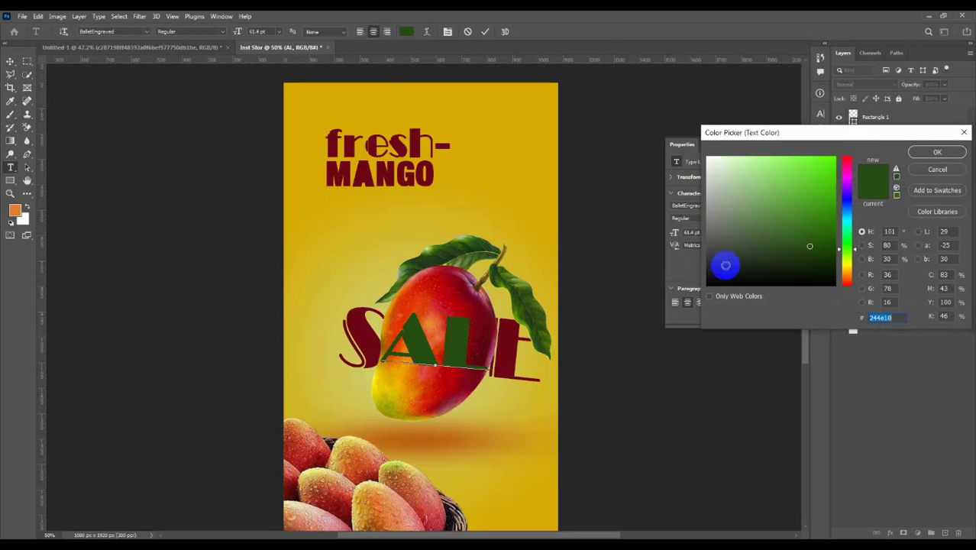
left_click(937, 152)
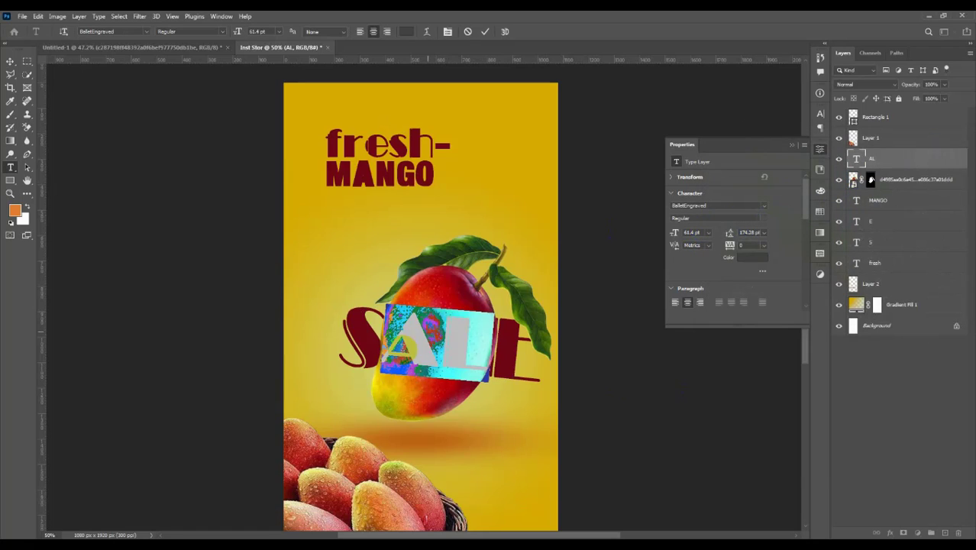
left_click(406, 31)
left_click(938, 153)
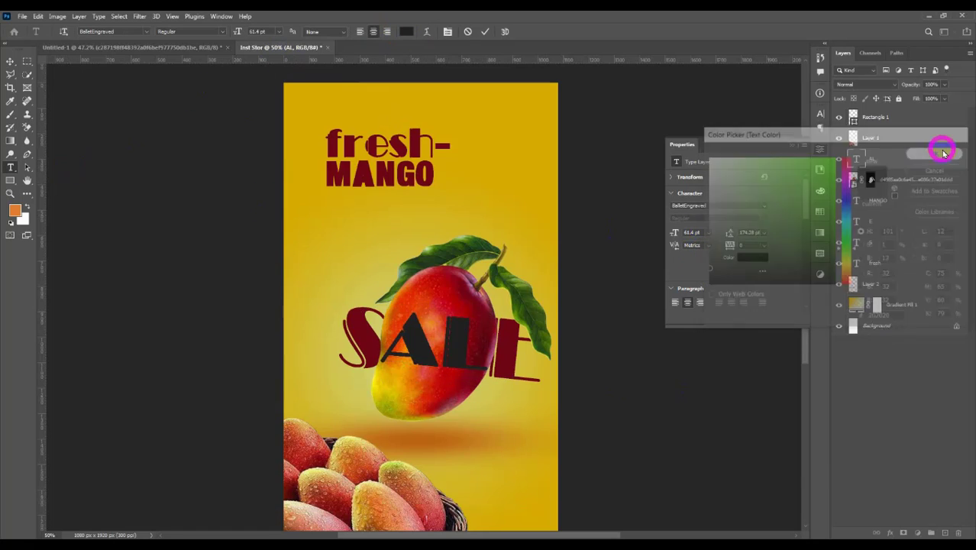
Recolour the "E" and "S" layers with the near-black sampled from the "AL" text, and deselect the layers.
double_click(857, 221)
left_click(752, 258)
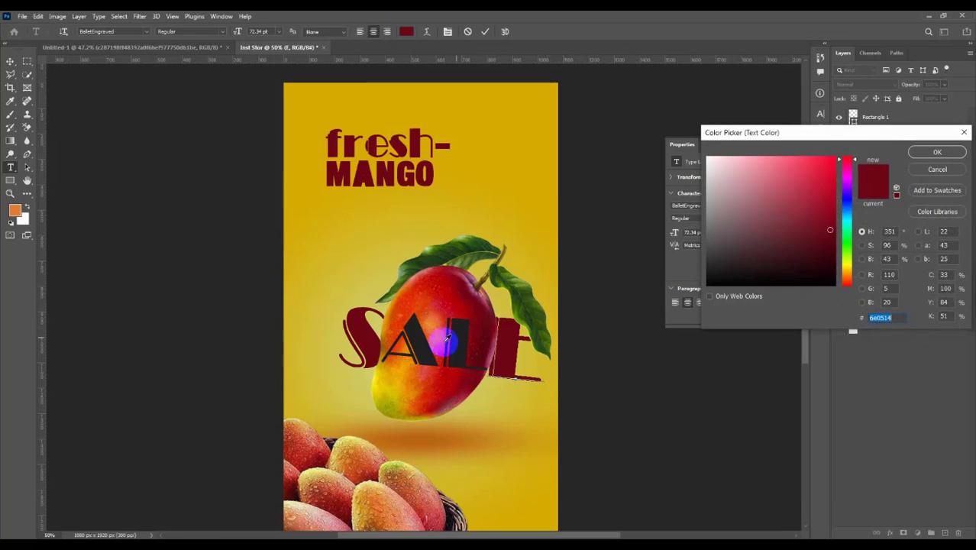
left_click(938, 156)
double_click(857, 242)
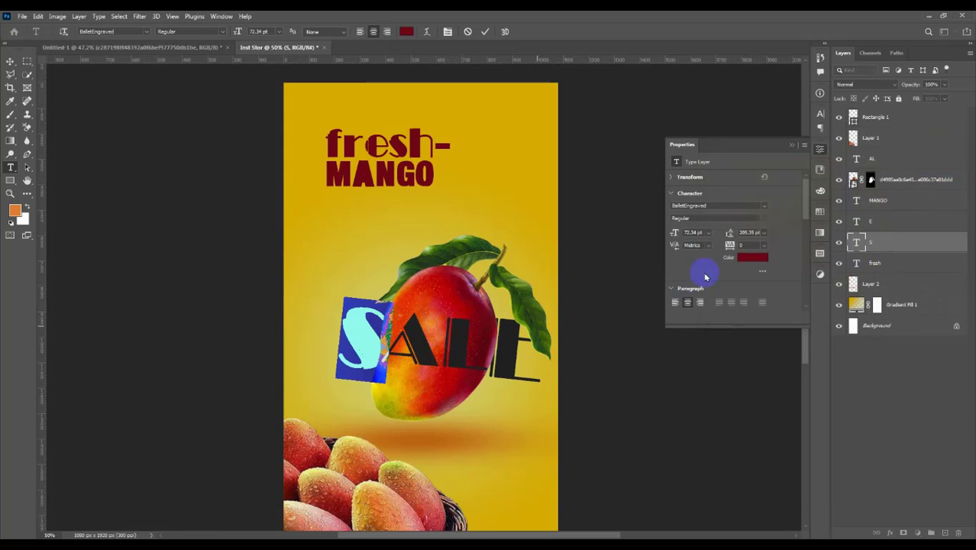
left_click(750, 257)
left_click(459, 339)
left_click(942, 155)
left_click(10, 61)
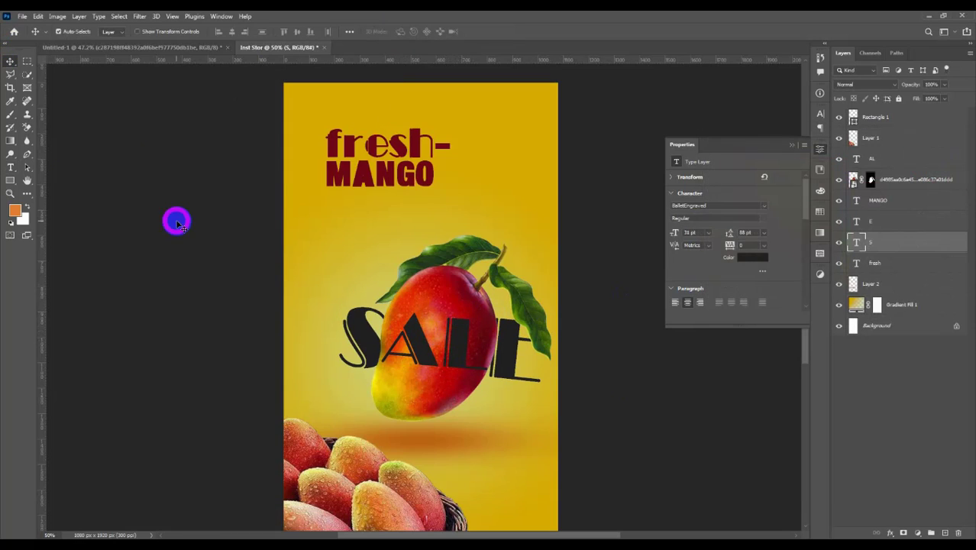
left_click(177, 220)
Duplicate the "MANGO" text about 170 px straight down and change the copy to "50% OFF" on two lines.
scroll(639, 374, "down", 1)
scroll(639, 374, "up", 1)
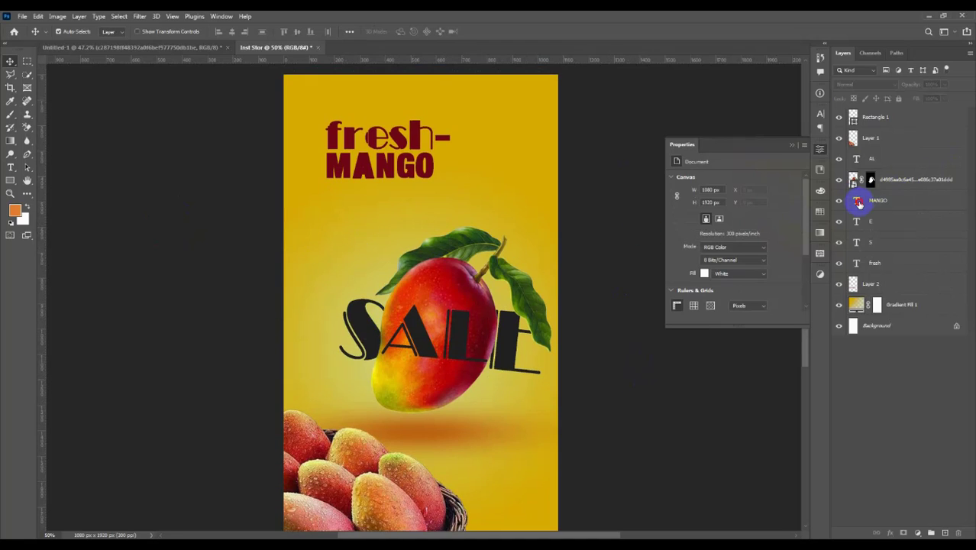
left_click(858, 203)
left_click_drag(378, 165, 378, 209)
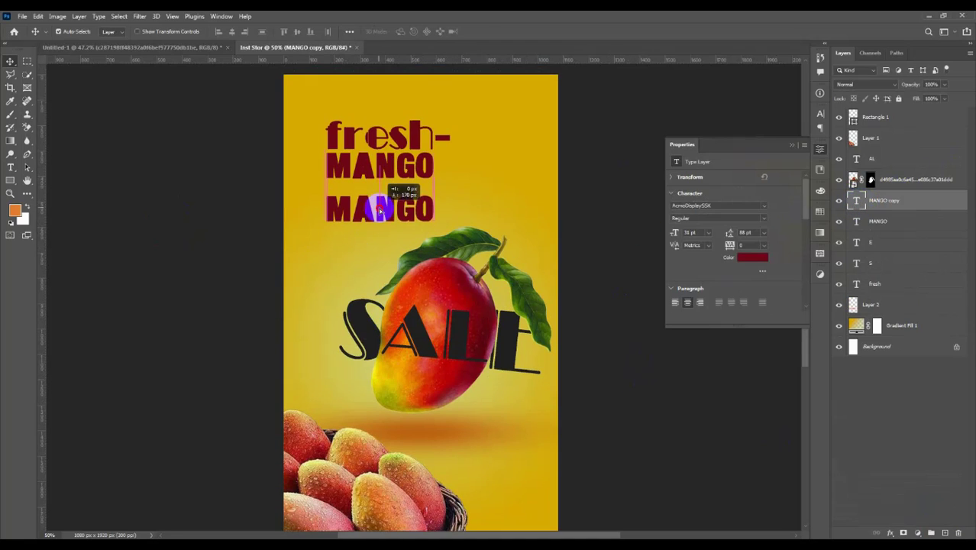
double_click(378, 209)
type("50%")
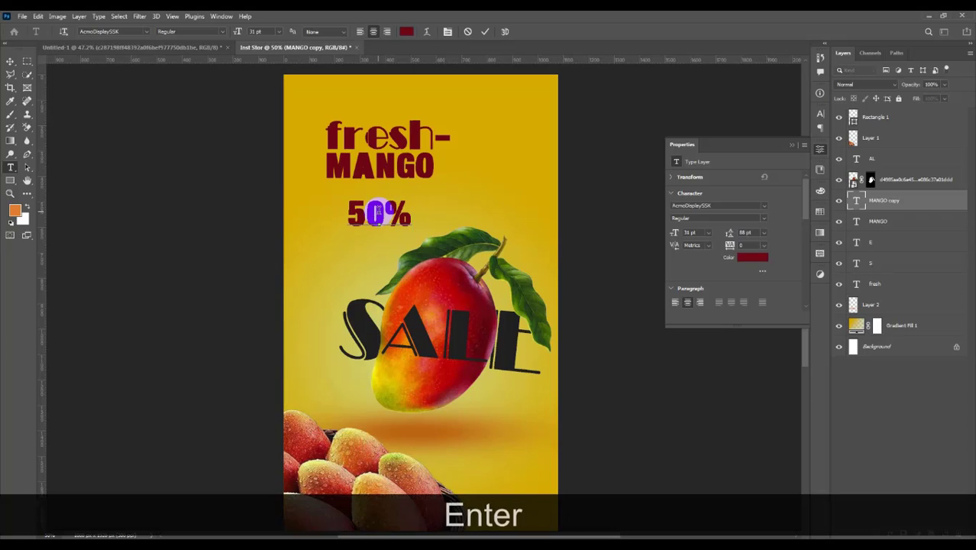
type("Off")
Tighten the "50% OFF" leading to 25 pt and move the text down to just above the "S".
key("ctrl+a")
type("10")
key("Return")
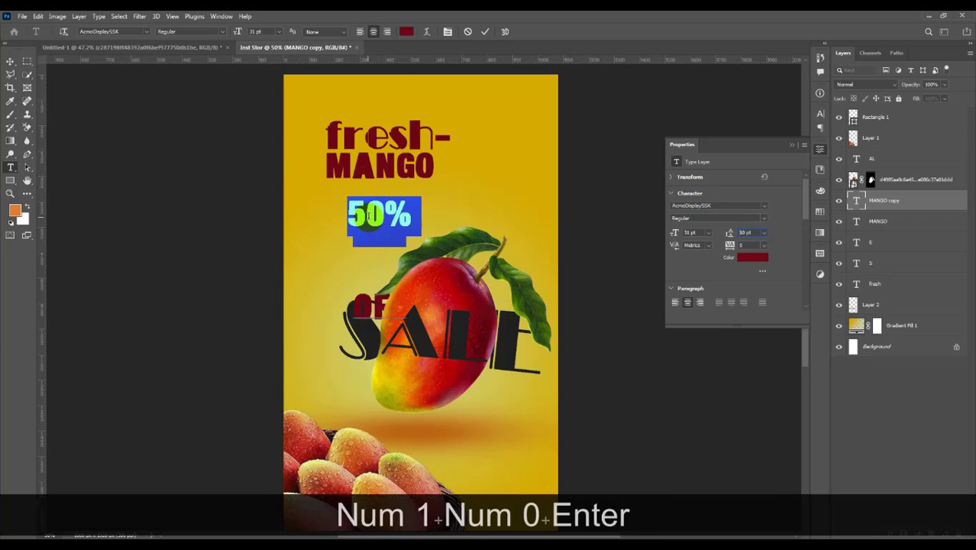
left_click_drag(755, 231, 286, 149)
type("20")
key("Return")
left_click(10, 61)
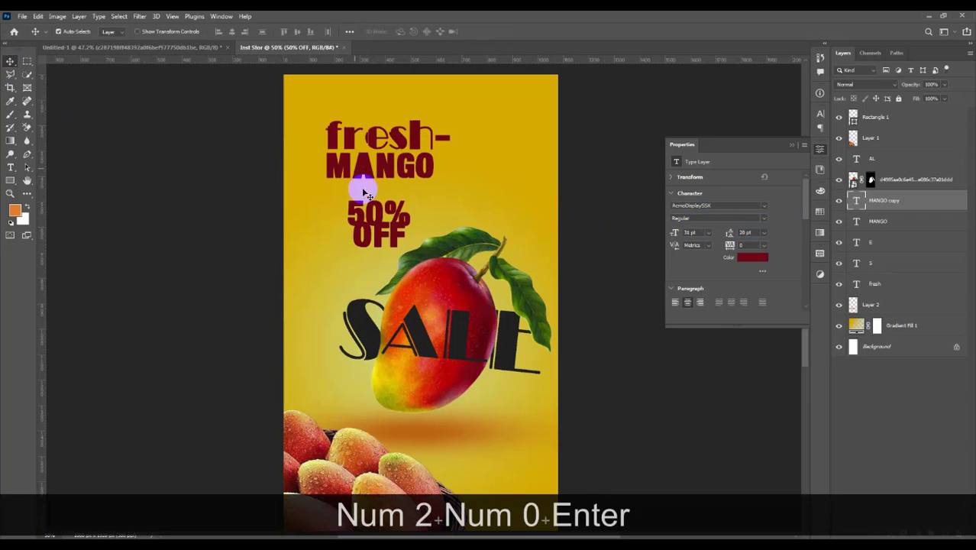
left_click_drag(391, 233, 383, 263)
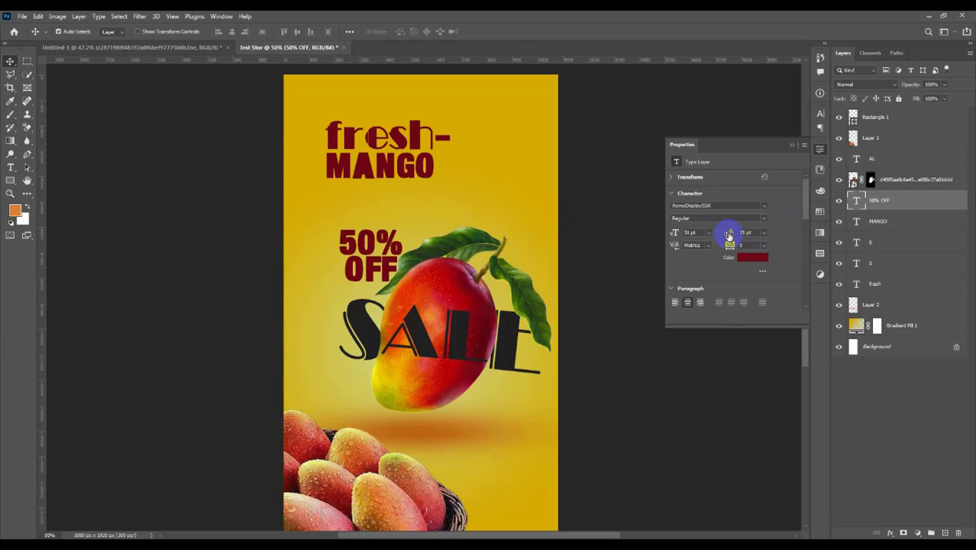
left_click(273, 273)
Scale the "50% OFF" text down slightly, keeping it above the "S" beside the mango leaf.
key("ctrl+t")
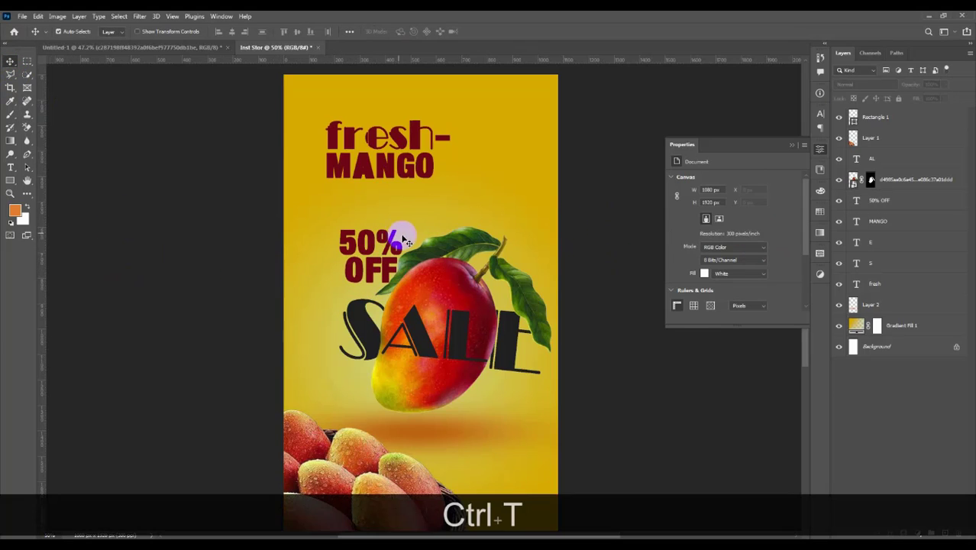
left_click(879, 200)
key("ctrl+t")
left_click_drag(405, 220, 376, 263)
key("Return")
Add a text box below "MANGO" reading "100% PURE & NATURAL ORGINAL SWEET MANGO" in Roboto Regular, 10 pt with 10 pt leading.
scroll(376, 262, "up", 4)
scroll(379, 261, "down", 5)
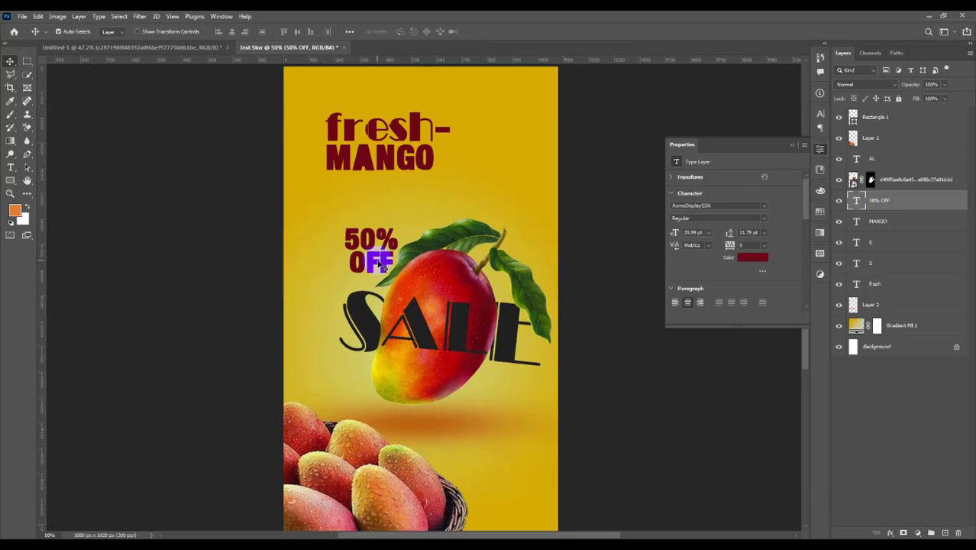
scroll(378, 260, "up", 1)
left_click(415, 166)
key("t")
left_click_drag(327, 196, 443, 221)
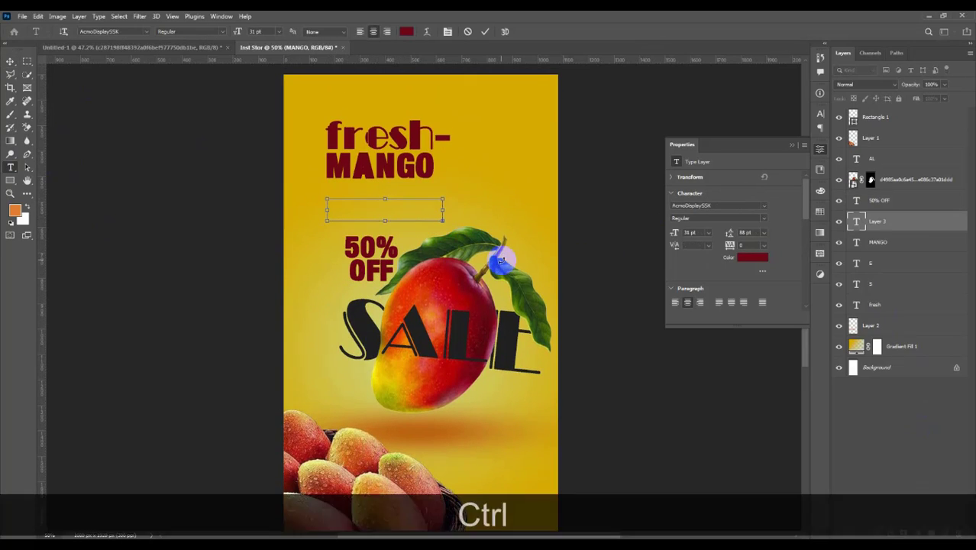
type("100% PURE & NATU-")
key("ctrl+a")
type("10")
key("Return")
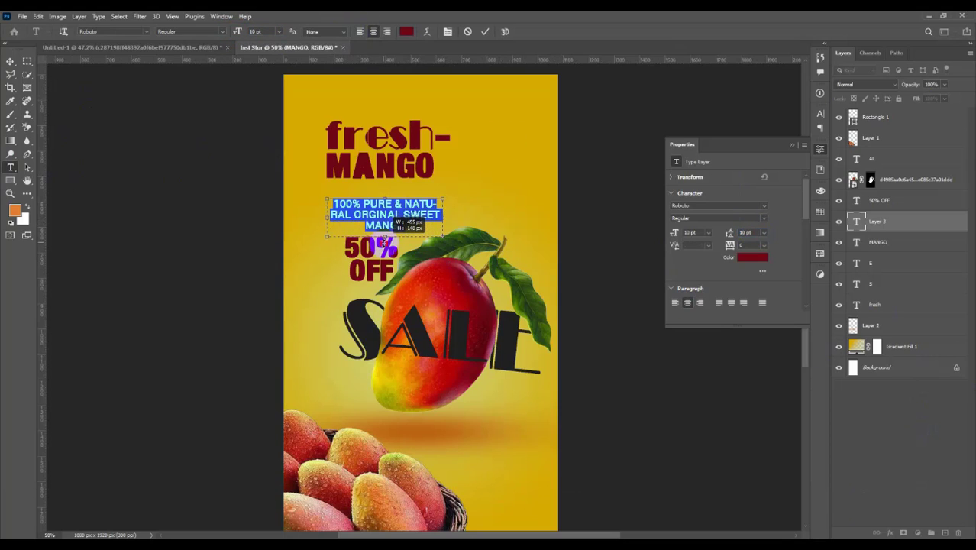
Reduce the tagline's font size to 7 pt and move it directly under "MANGO".
left_click_drag(679, 235, 668, 233)
left_click(10, 60)
left_click_drag(379, 203, 373, 190)
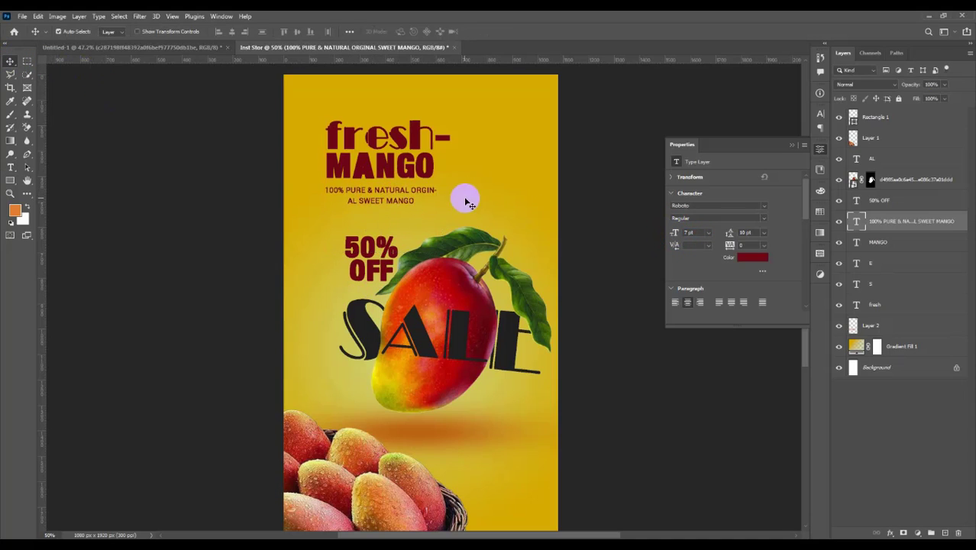
Widen the tagline's text box to about 472 px so "ORGINAL" fits unbroken on the first line.
double_click(394, 200)
left_click_drag(445, 212, 447, 215)
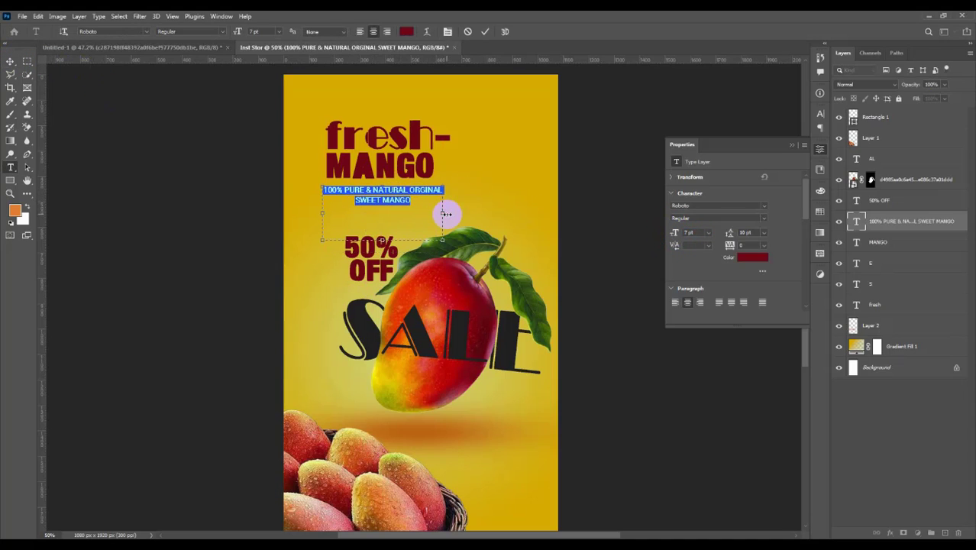
left_click(100, 16)
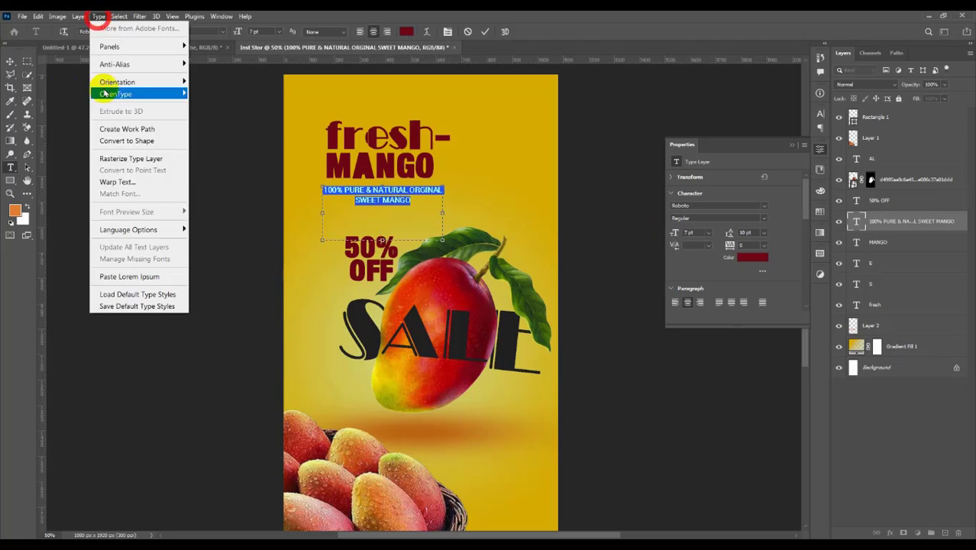
left_click(10, 61)
left_click(603, 197)
Left-align the tagline and shorten its text box to about 105 px high.
double_click(395, 200)
left_click(373, 32)
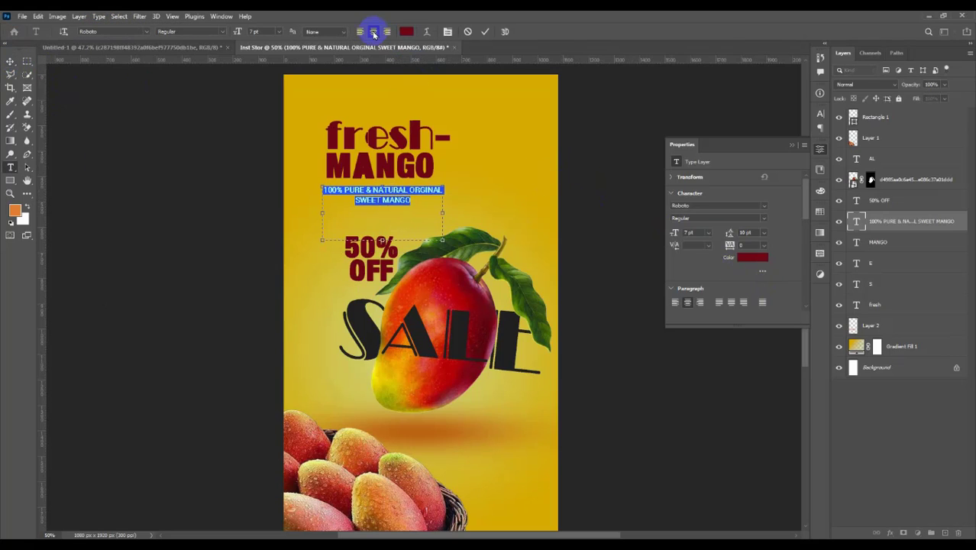
left_click_drag(381, 241, 387, 214)
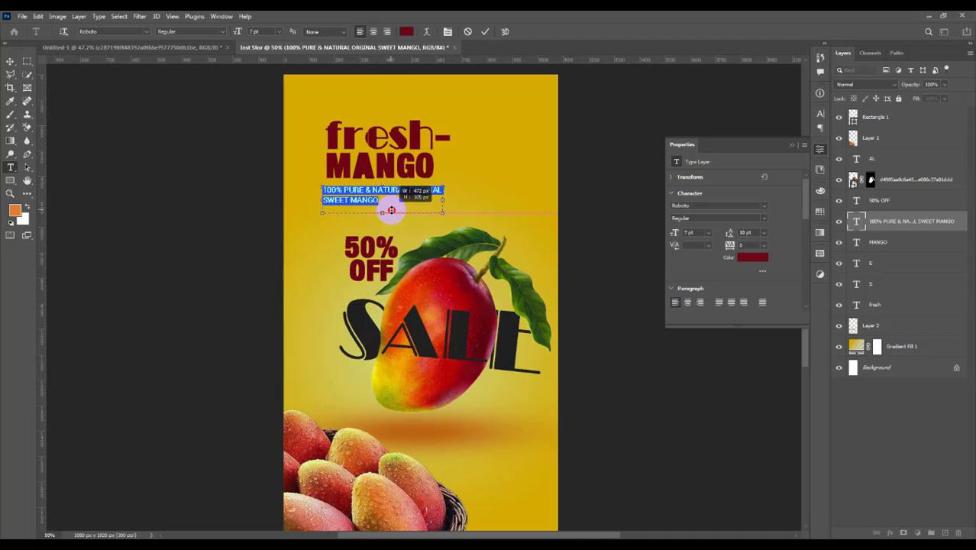
Reorder the tagline layer above the "50% OFF" layer and nudge the tagline slightly right to line up with "MANGO".
left_click(10, 61)
left_click(282, 223)
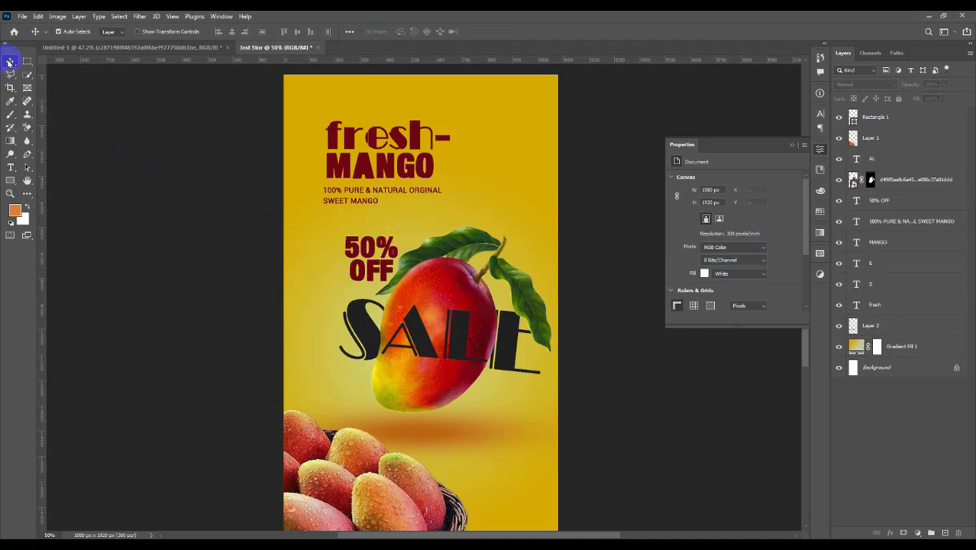
key("Up")
key("Up")
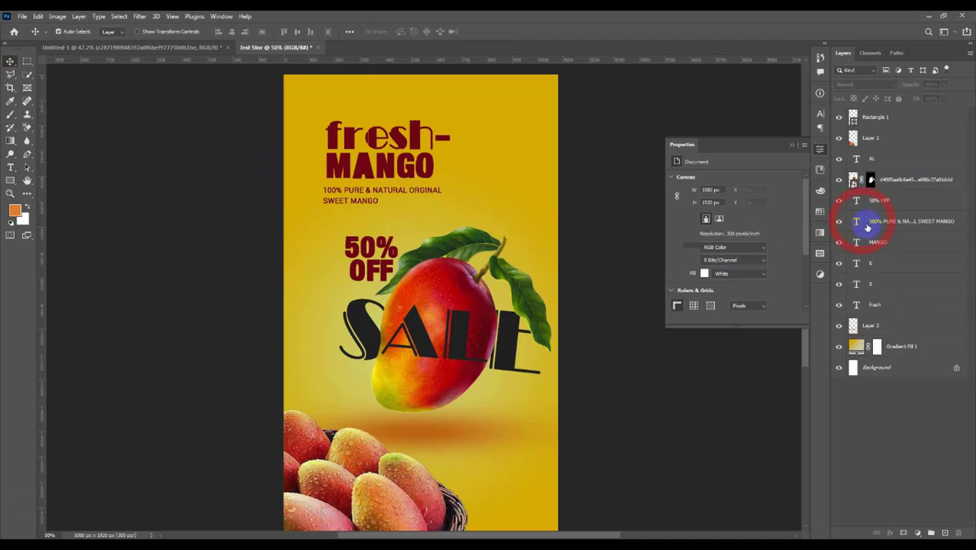
left_click_drag(864, 219, 864, 202)
key("ctrl+t")
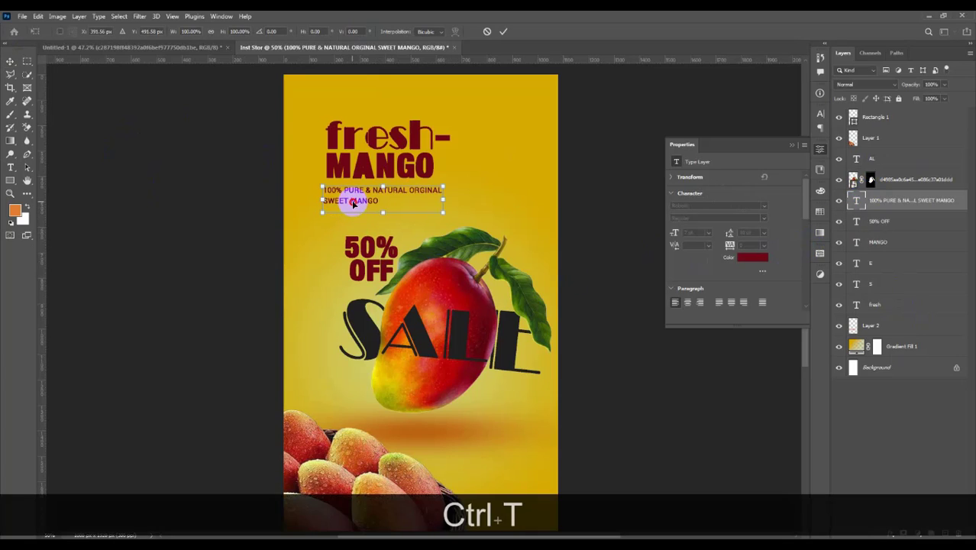
left_click_drag(353, 203, 355, 202)
left_click(108, 218)
Select the large mango's right-hand leaf with Quick Selection and copy it from the image to a new layer.
scroll(690, 403, "down", 1)
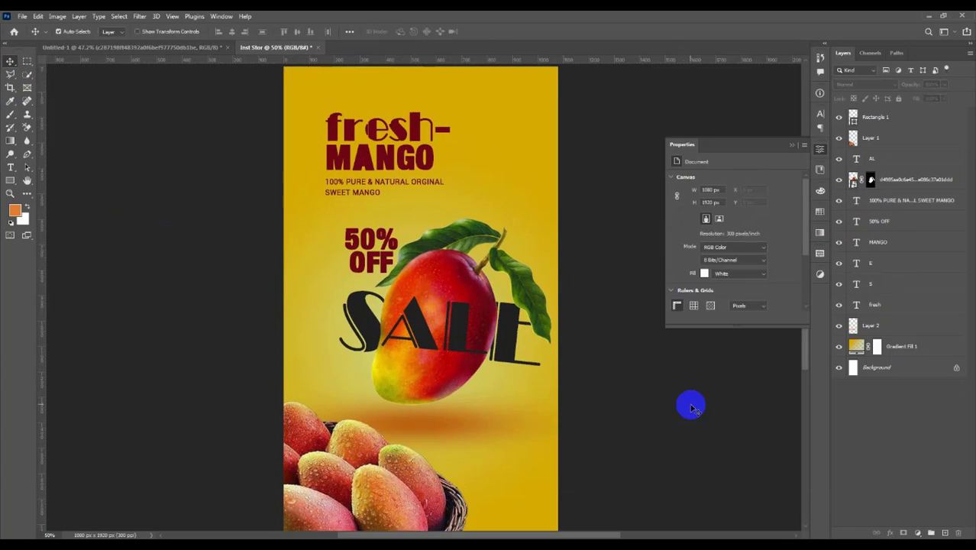
key("ctrl+minus")
key("ctrl+minus")
key("ctrl+d")
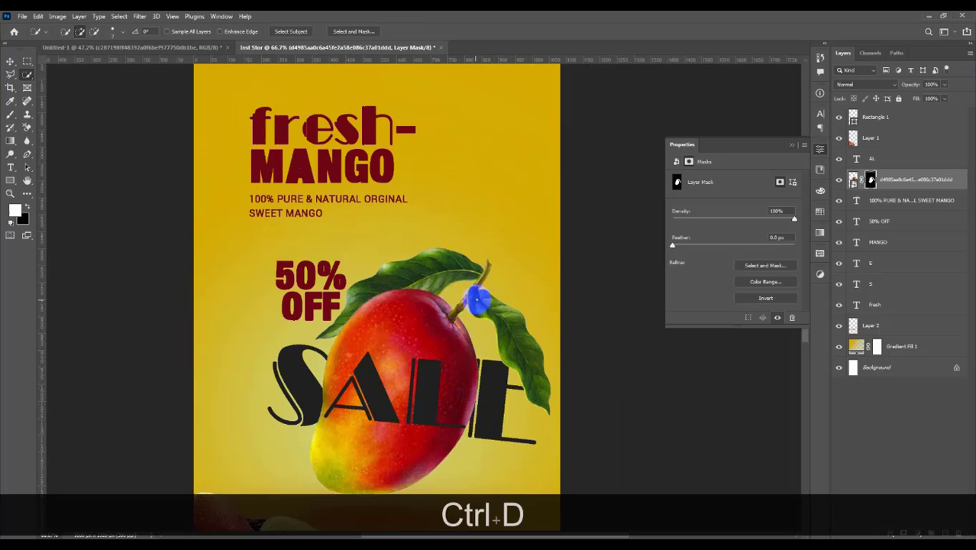
left_click_drag(476, 299, 519, 350)
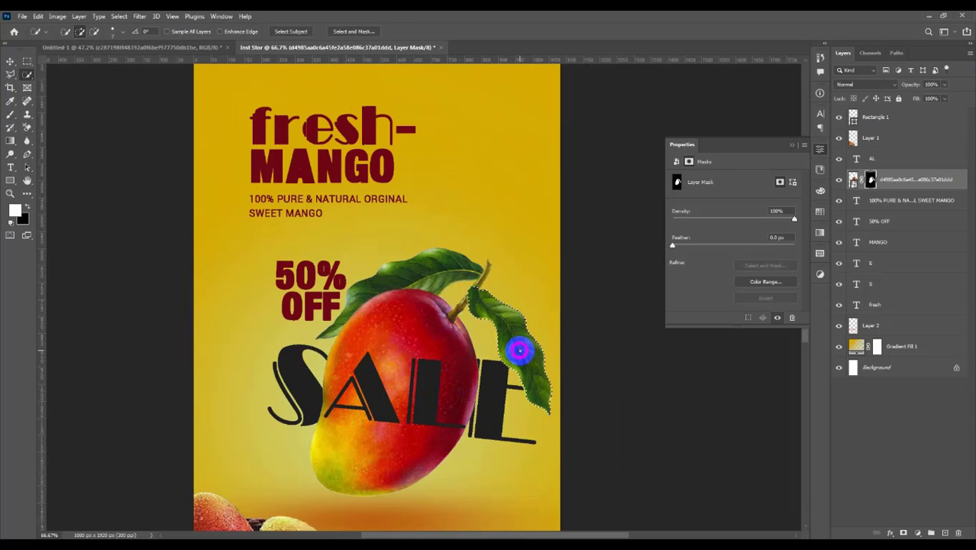
left_click(854, 181)
key("ctrl+j")
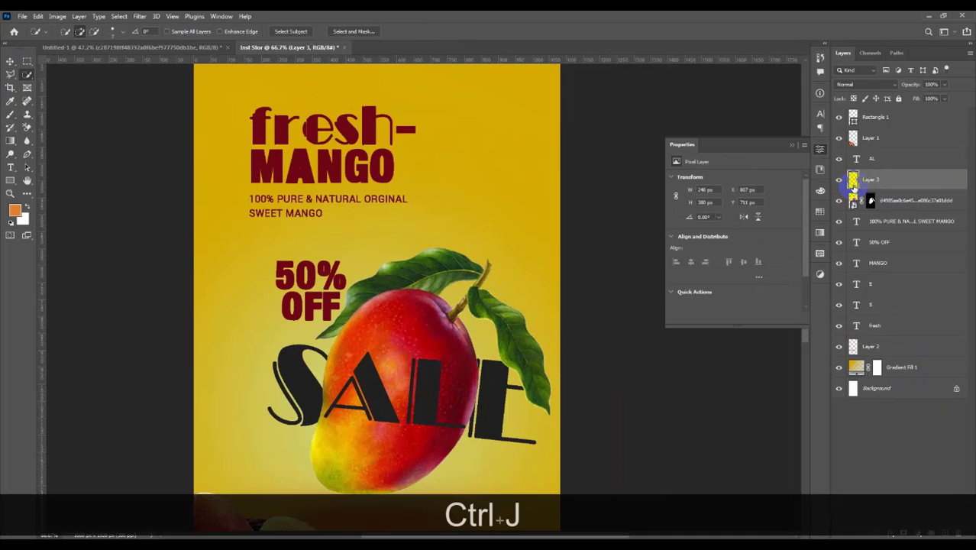
Rotate the copied leaf and place it in the upper right corner of the story.
key("ctrl+t")
left_click_drag(522, 360, 539, 176)
scroll(569, 180, "up", 1)
left_click_drag(599, 127, 609, 231)
left_click_drag(533, 199, 224, 122)
key("Return")
Duplicate the corner leaf, rotate the copy and place it in the story's upper left corner.
key("ctrl+d")
left_click(10, 61)
key("ctrl+alt+t")
left_click_drag(268, 84, 227, 126)
key("Return")
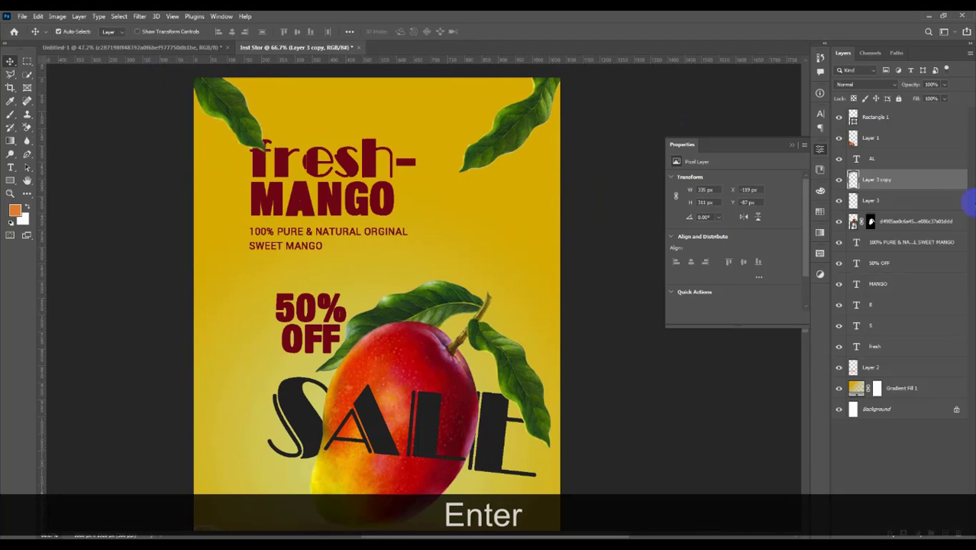
Reorder both leaf layers beneath the "fresh" layer and shift each leaf farther off the canvas at its corner.
left_click(913, 198, "shift")
left_click_drag(913, 198, 897, 350)
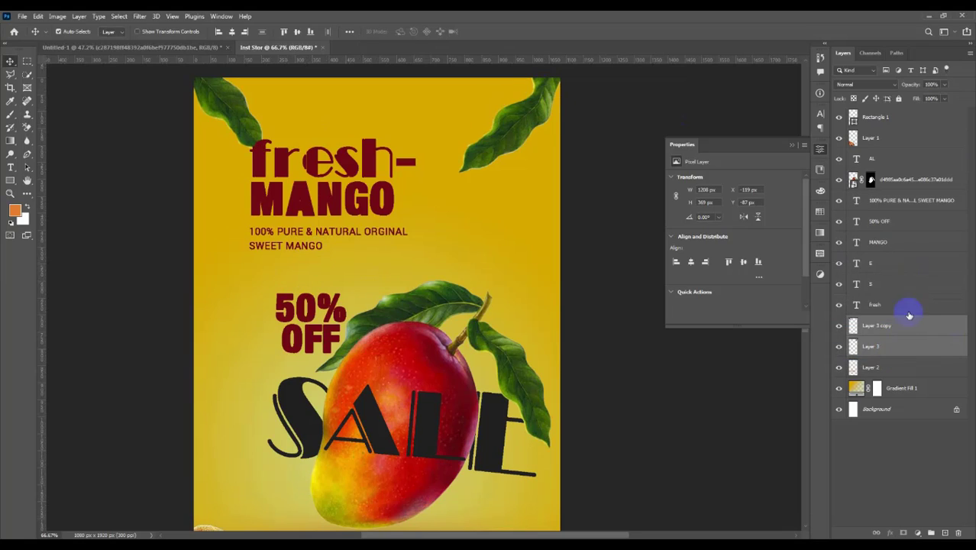
left_click(886, 348)
left_click_drag(514, 114, 527, 124)
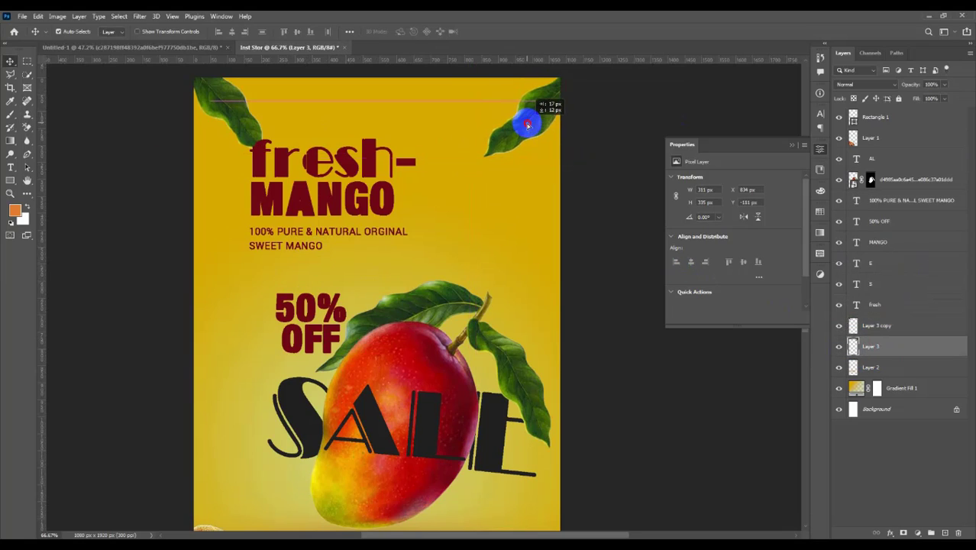
left_click(261, 110)
left_click_drag(261, 110, 226, 95)
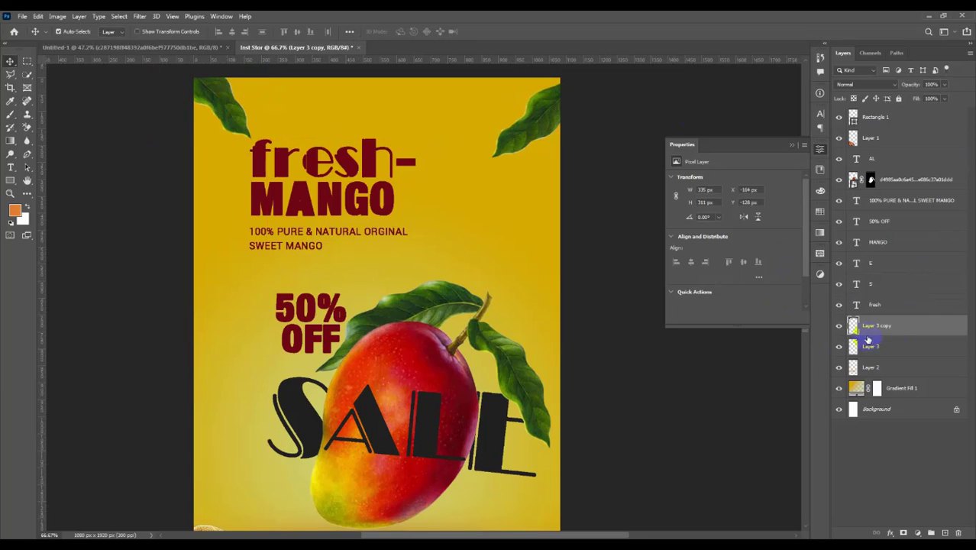
Give both corner leaf layers Normal blending and lower their opacity to about 65%.
left_click(869, 346, "shift")
left_click(863, 84)
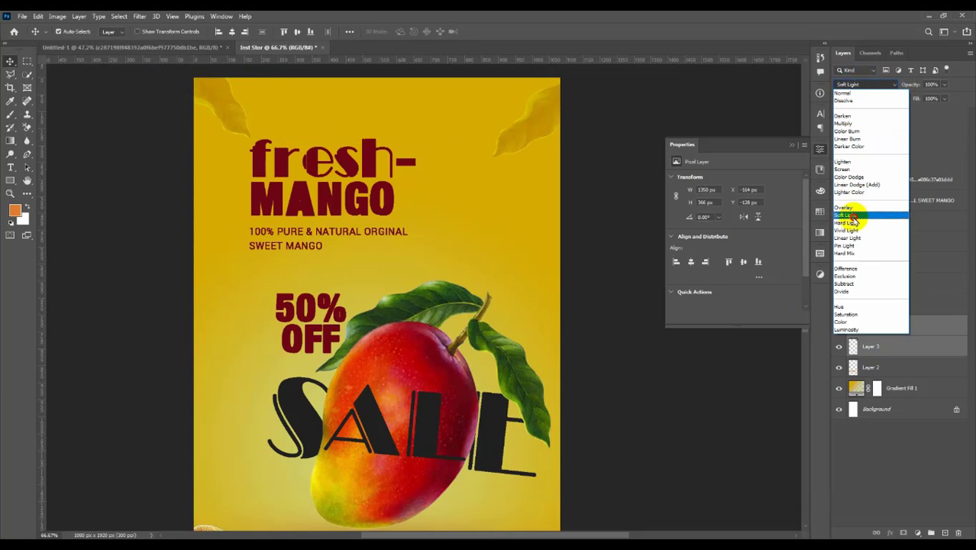
left_click(872, 313)
left_click(855, 84)
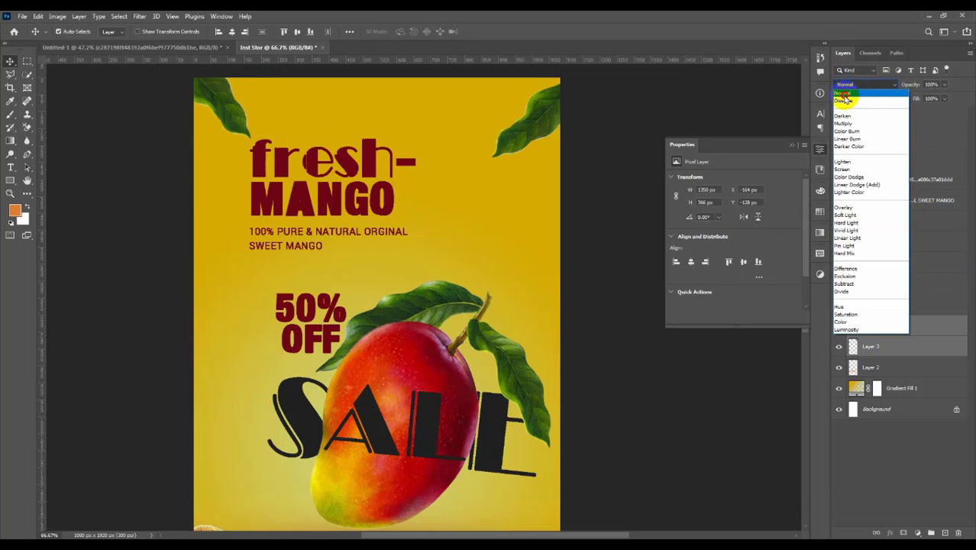
left_click(851, 87)
left_click_drag(925, 100, 927, 99)
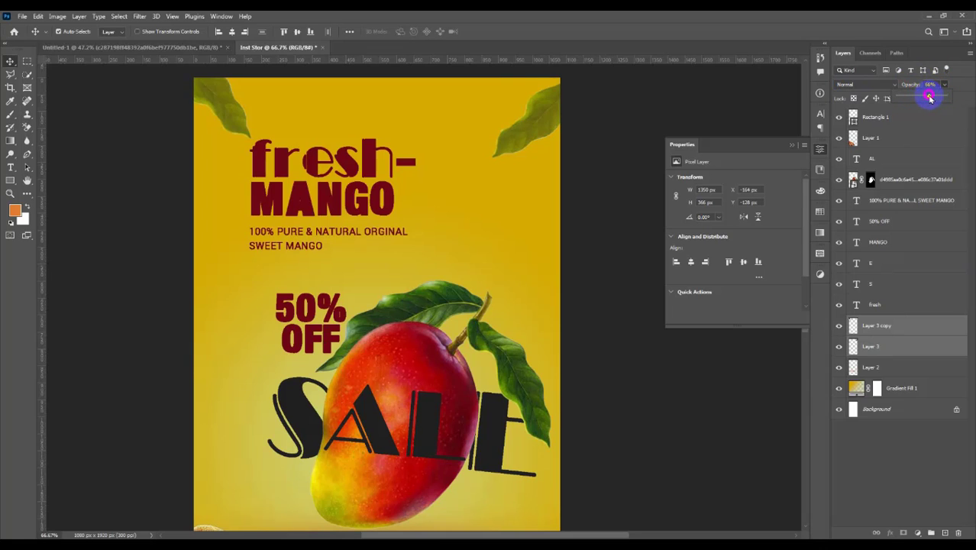
left_click(146, 173)
Duplicate the "50% OFF" text below the large mango, beside the basket, and replace its wording with "SHOPE NOW".
key("ctrl+minus")
key("ctrl+minus")
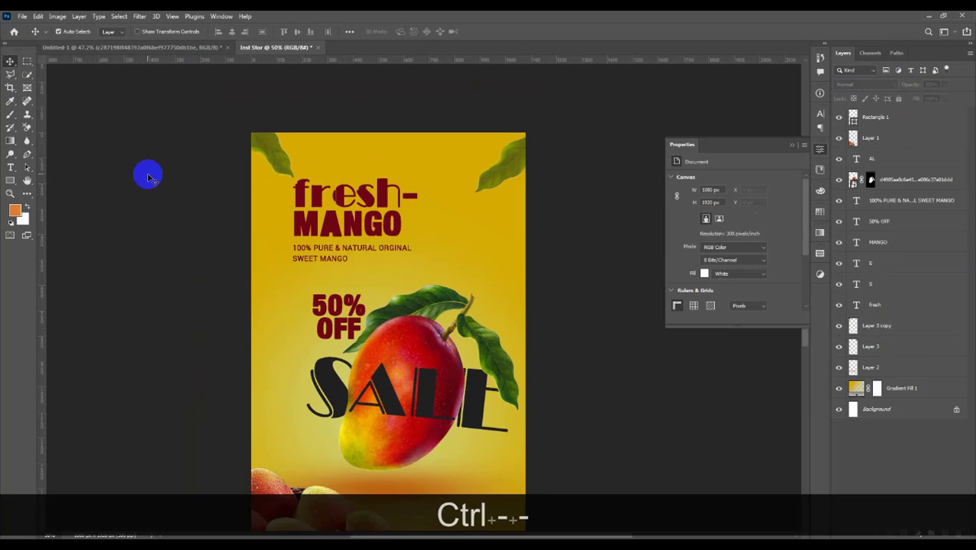
scroll(148, 176, "down", 3)
left_click(851, 221)
left_click_drag(342, 220, 464, 399)
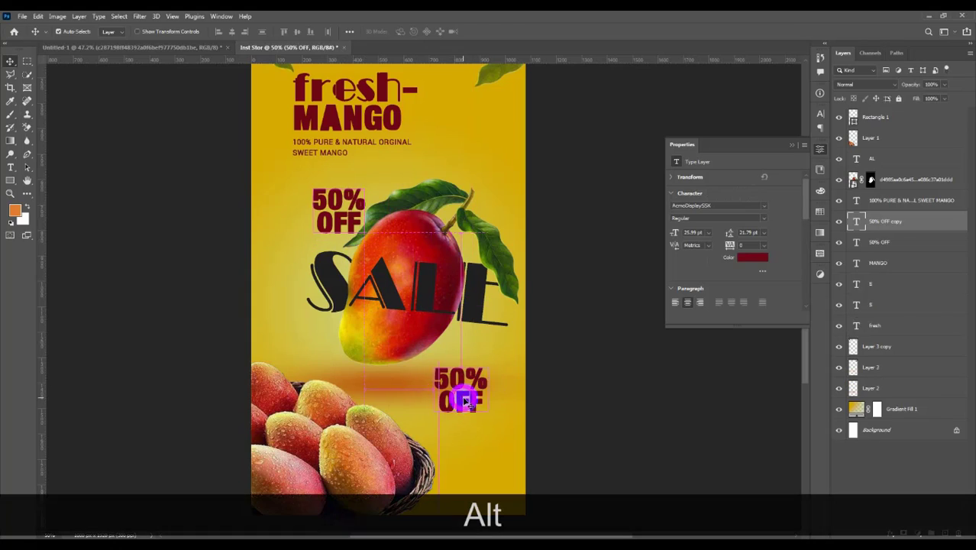
double_click(463, 400)
type("SHp")
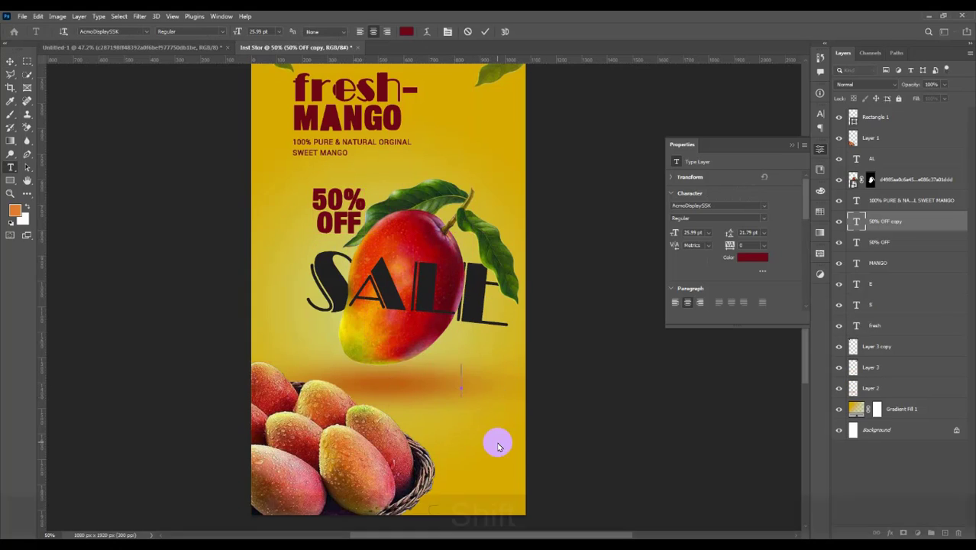
key("BackSpace")
type("ope now")
key("ctrl+a")
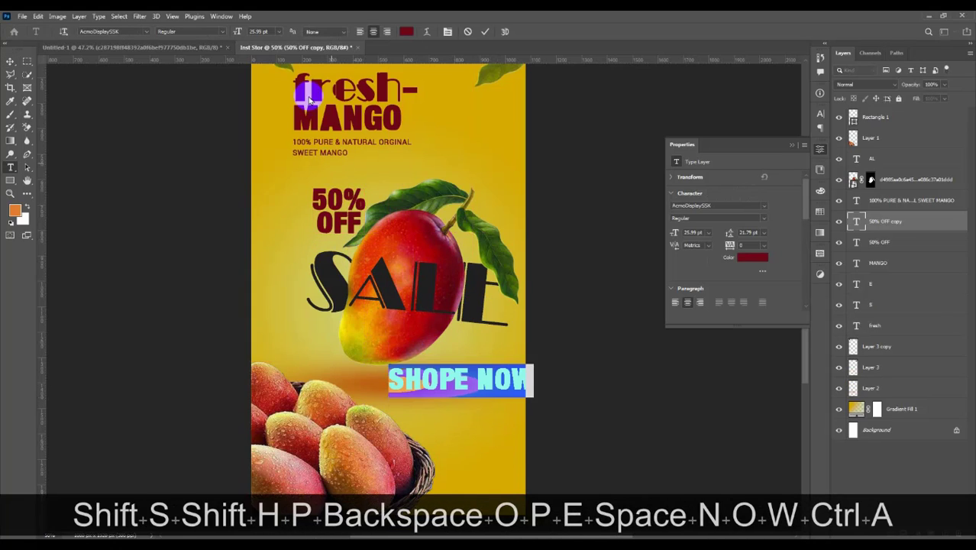
Set the "SHOPE NOW" text to 15 pt and move it slightly lower beside the mango basket.
left_click(262, 31)
type("15")
key("Return")
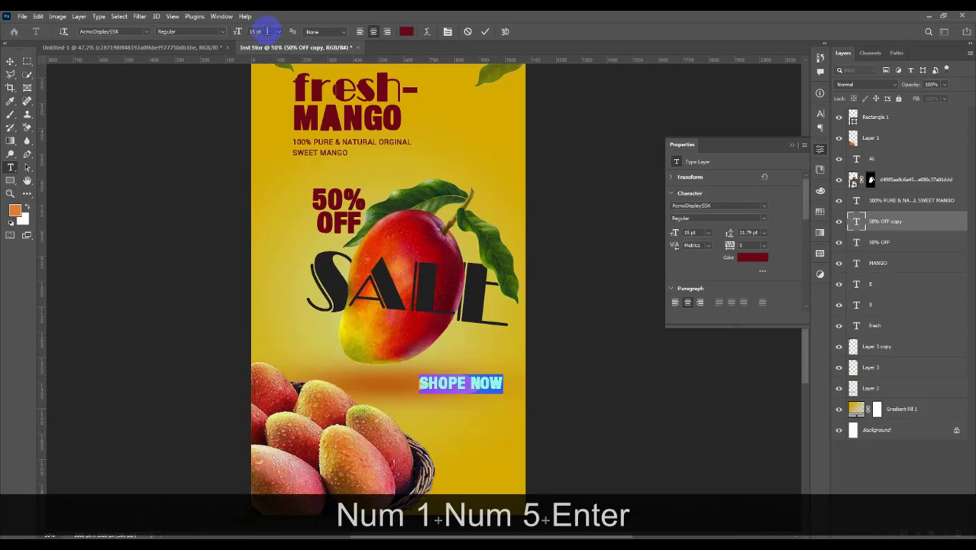
left_click(14, 65)
left_click_drag(468, 392, 473, 425)
Reduce the "SHOPE NOW" font size to 12 pt.
double_click(469, 412)
left_click(259, 32)
type("12")
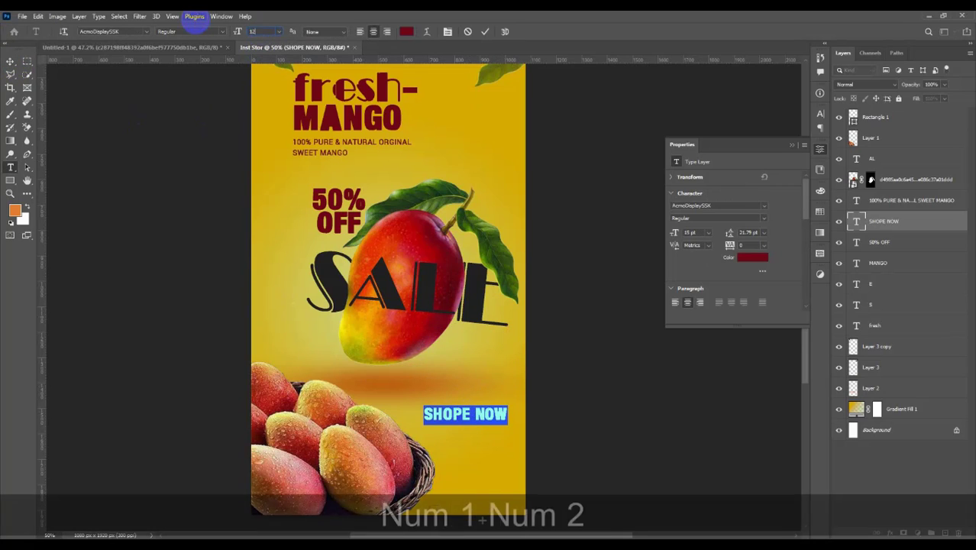
key("Return")
left_click(11, 59)
left_click(625, 425)
Draw a rectangle about 369 × 109 px over "SHOPE NOW" and round all its corners to 54.5 px.
left_click_drag(508, 366, 507, 295)
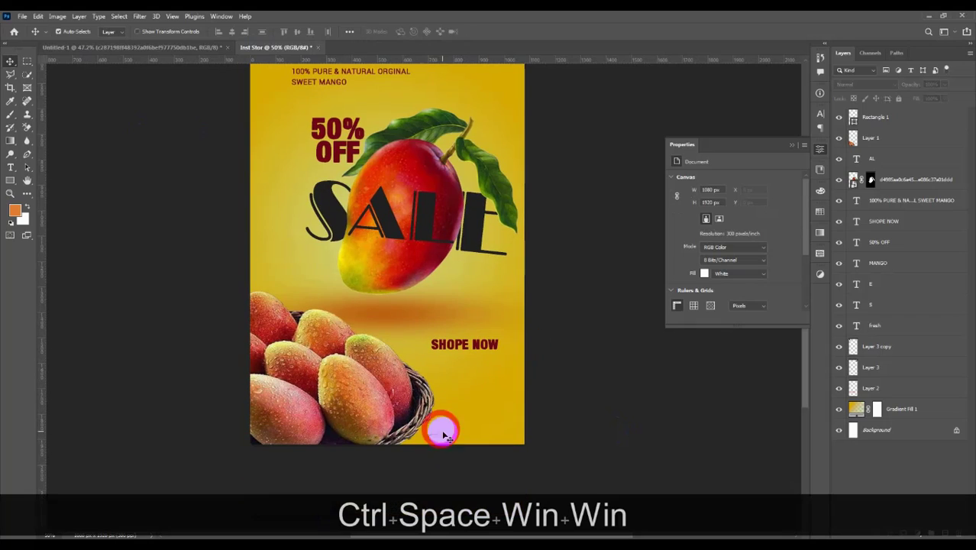
left_click(10, 180)
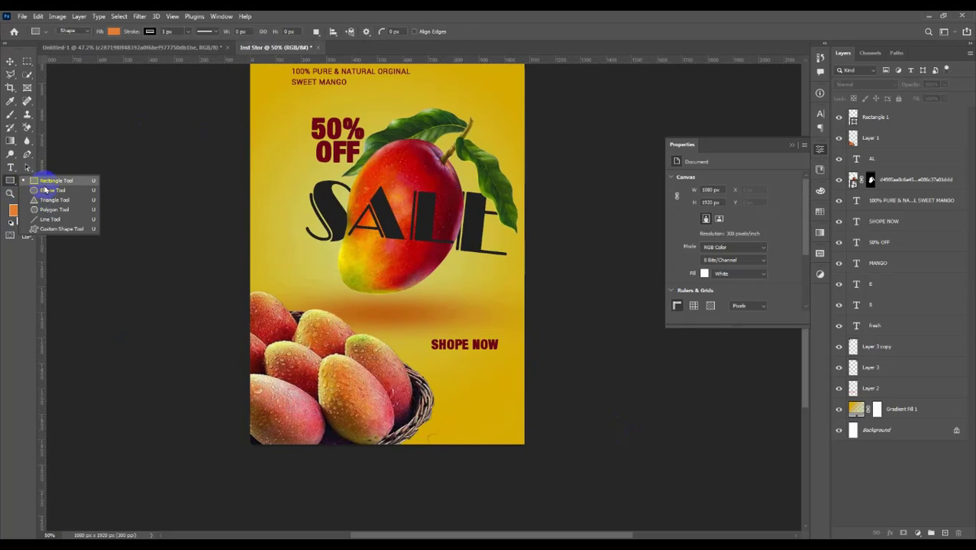
left_click(48, 181)
left_click_drag(421, 333, 515, 359)
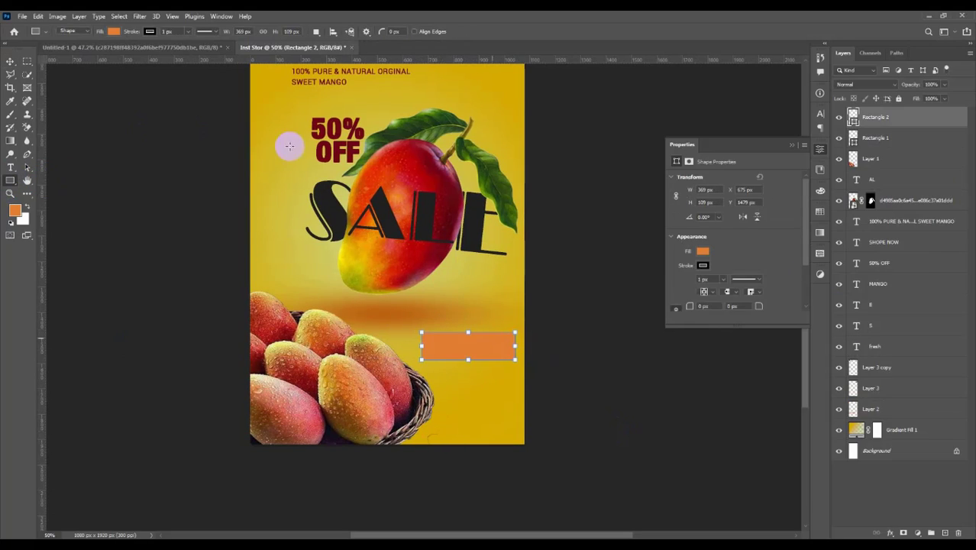
left_click(730, 264)
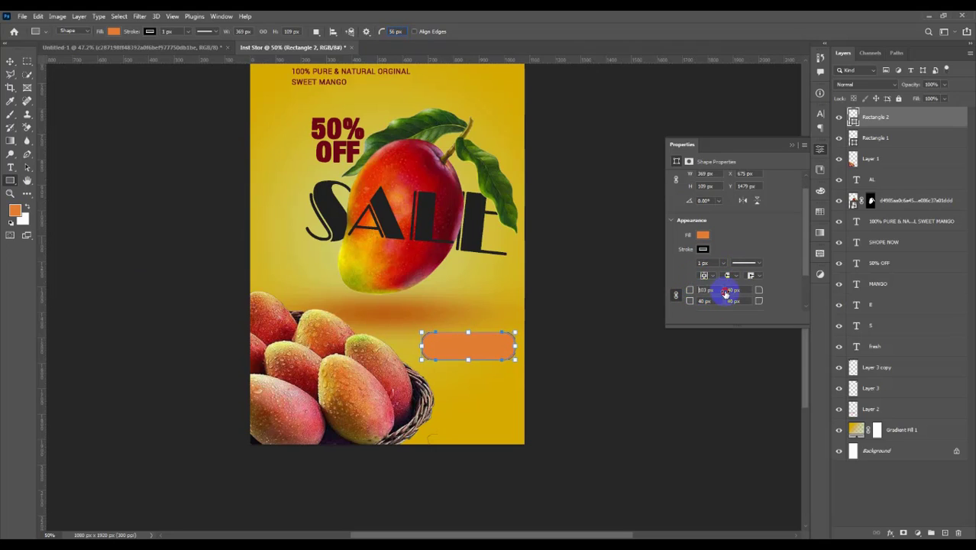
left_click(10, 61)
Give the rounded rectangle a near-black fill with no stroke, and reorder its layer directly beneath "SHOPE NOW".
left_click(703, 249)
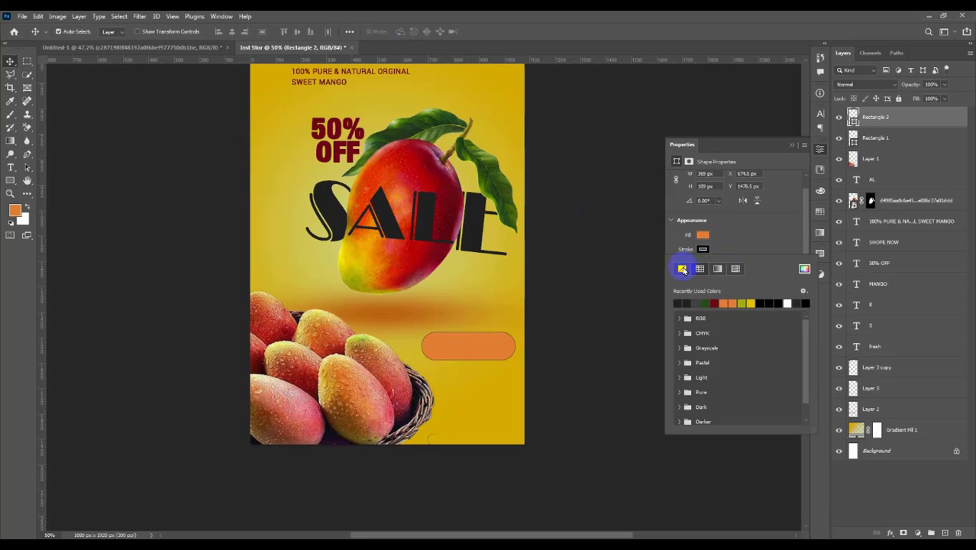
left_click(676, 303)
key("ctrl+z")
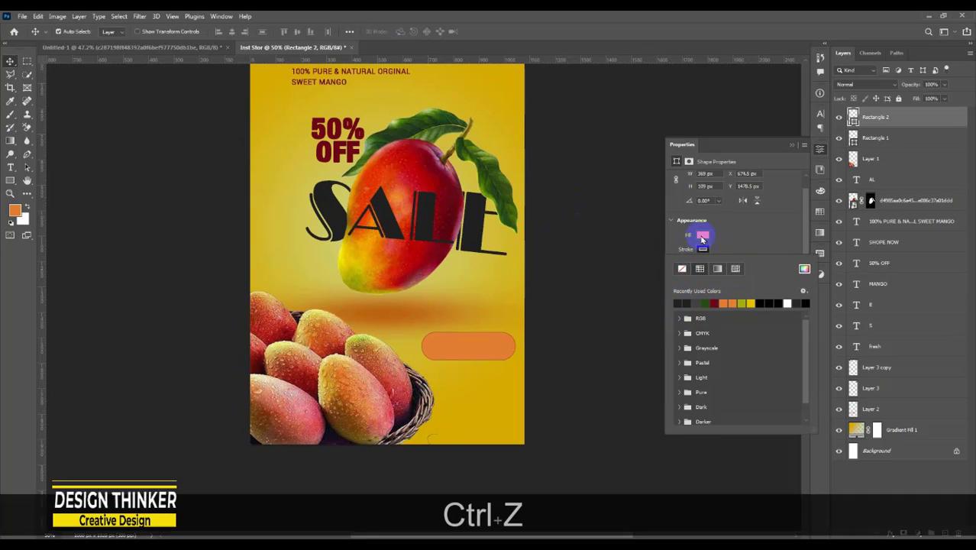
left_click(682, 287)
left_click(703, 249)
left_click(682, 269)
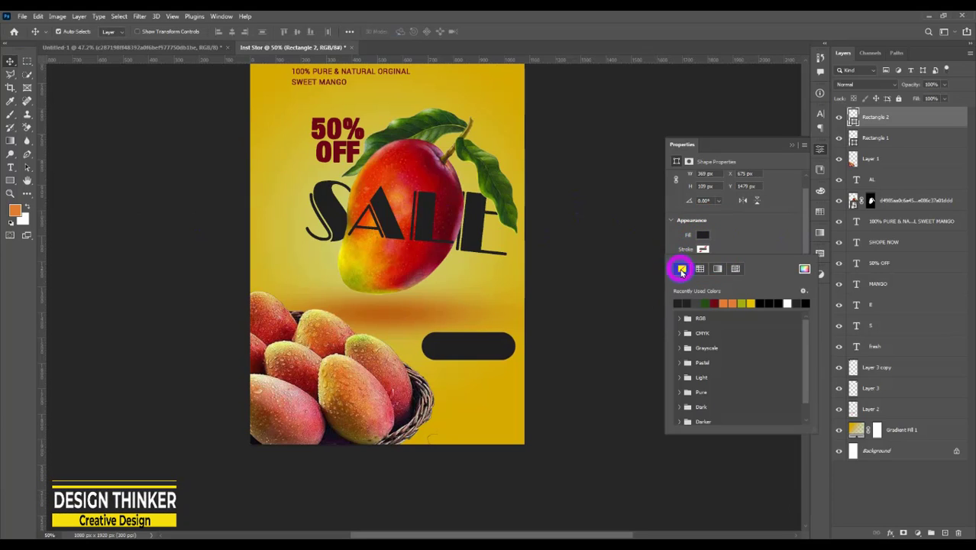
left_click(880, 125)
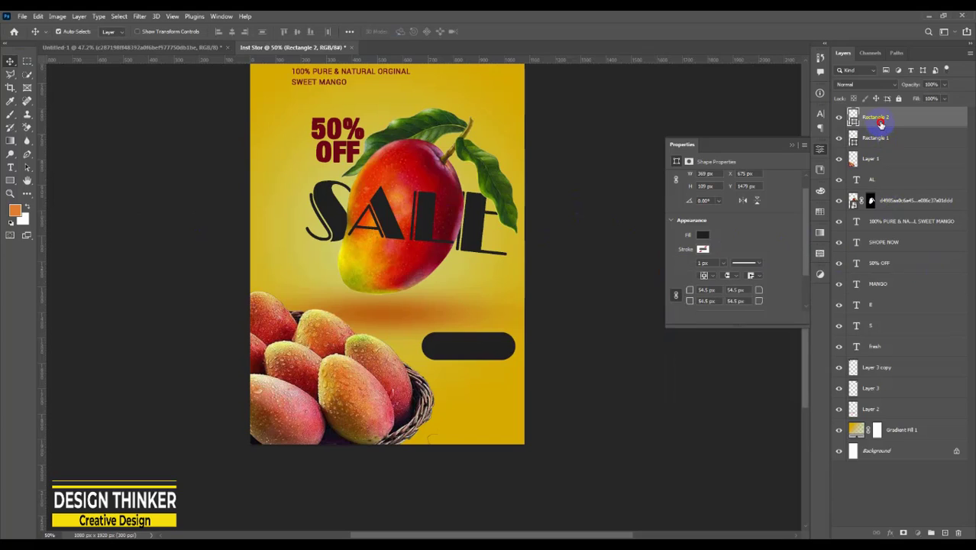
left_click_drag(891, 125, 895, 252)
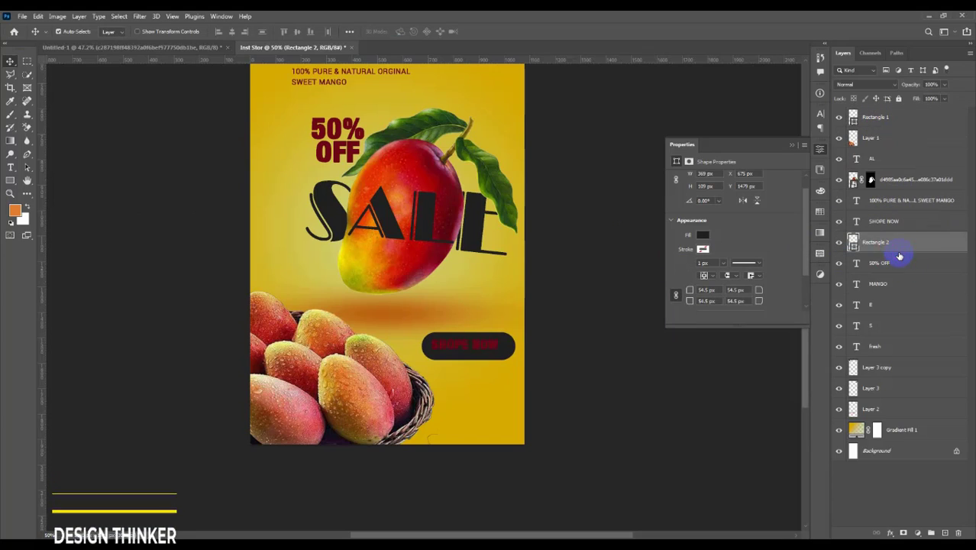
Recolor the "SHOPE NOW" text to yellow d1c451, sampled from the background.
left_click(857, 222)
double_click(857, 222)
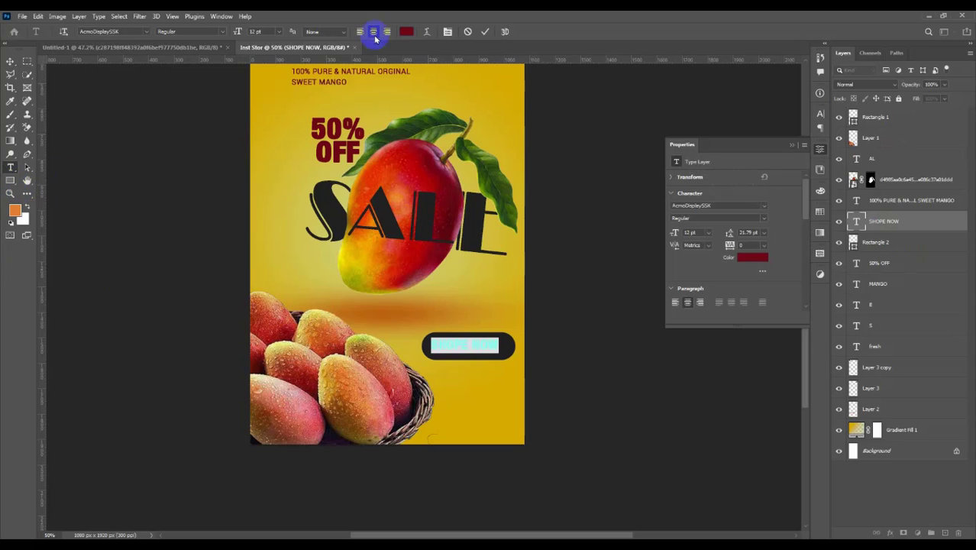
left_click(406, 31)
left_click(446, 272)
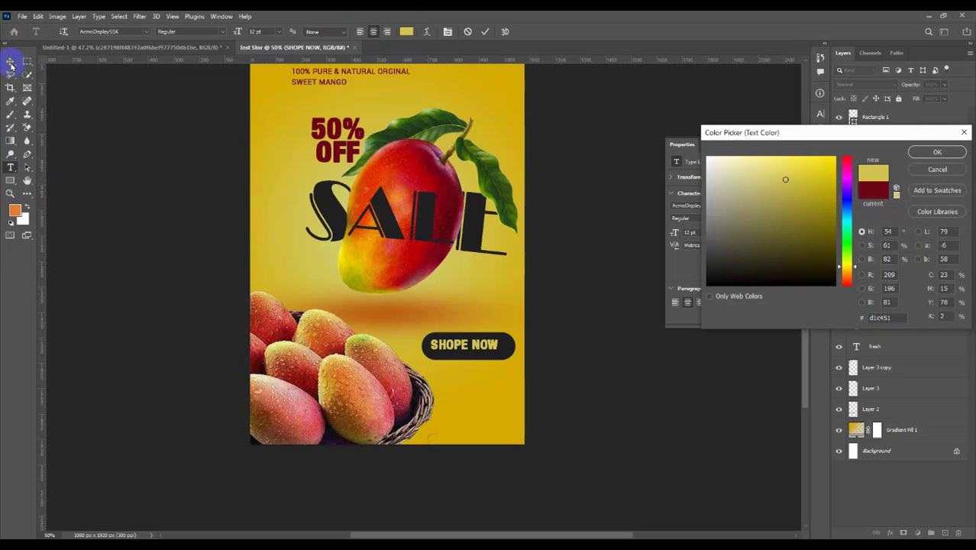
left_click(931, 154)
left_click(11, 63)
Scale the dark button shape to about 58% height and center it vertically behind "SHOPE NOW".
key("ctrl+space")
left_click_drag(461, 384, 502, 422)
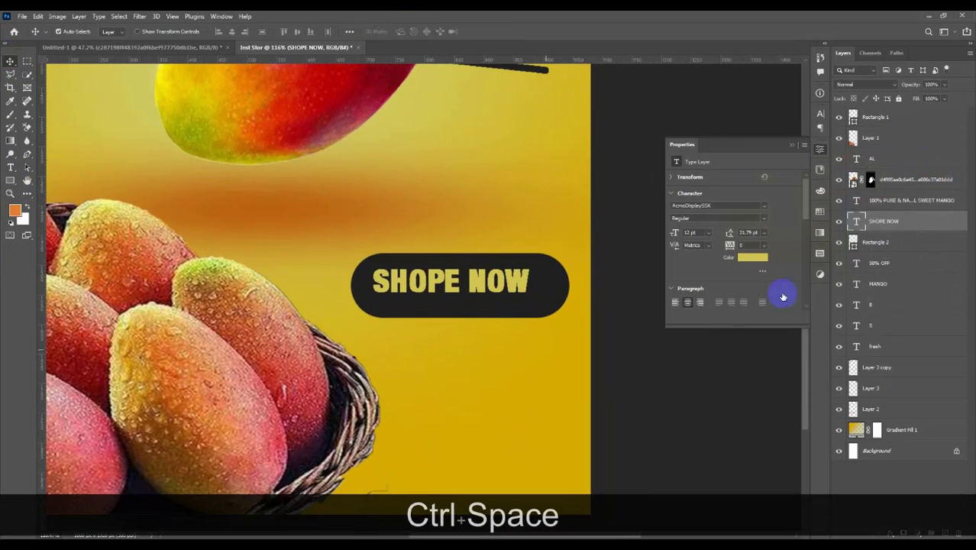
left_click(876, 246)
key("ctrl+t")
left_click_drag(461, 254, 495, 294)
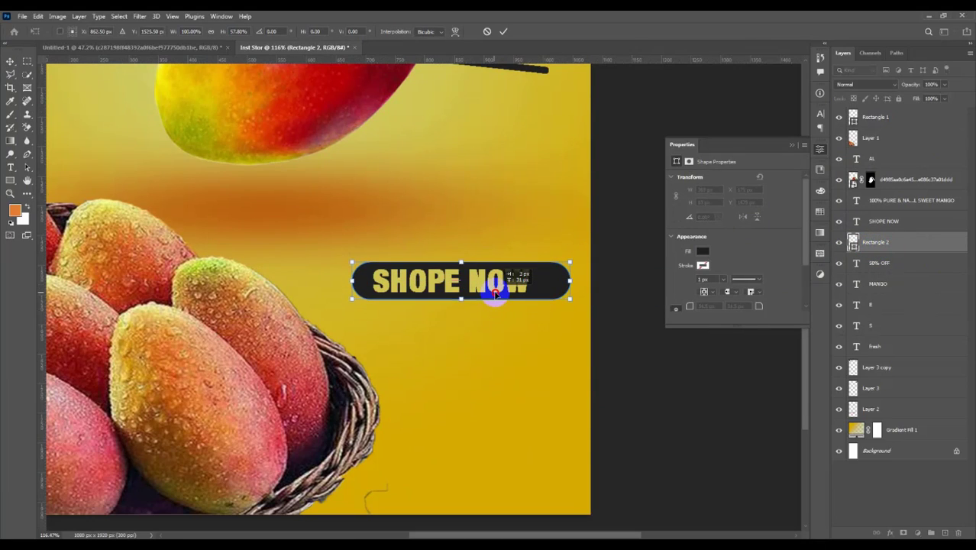
Select the button shape and the "SHOPE NOW" text together and move them slightly left.
left_click(889, 267, "shift")
left_click(891, 247)
left_click(888, 225, "shift")
left_click_drag(534, 288, 521, 288)
left_click(676, 357)
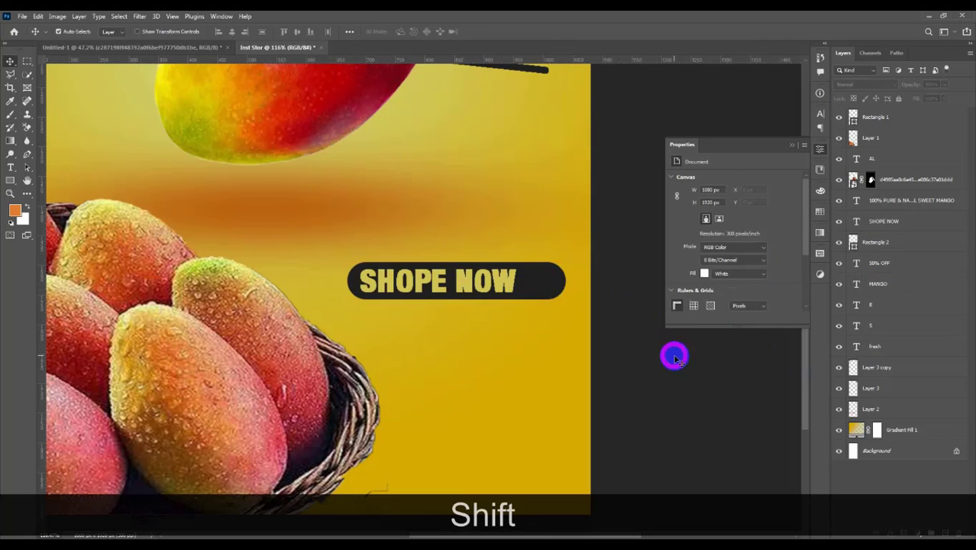
Set the "SHOPE NOW" button text to the Italic font style.
double_click(854, 221)
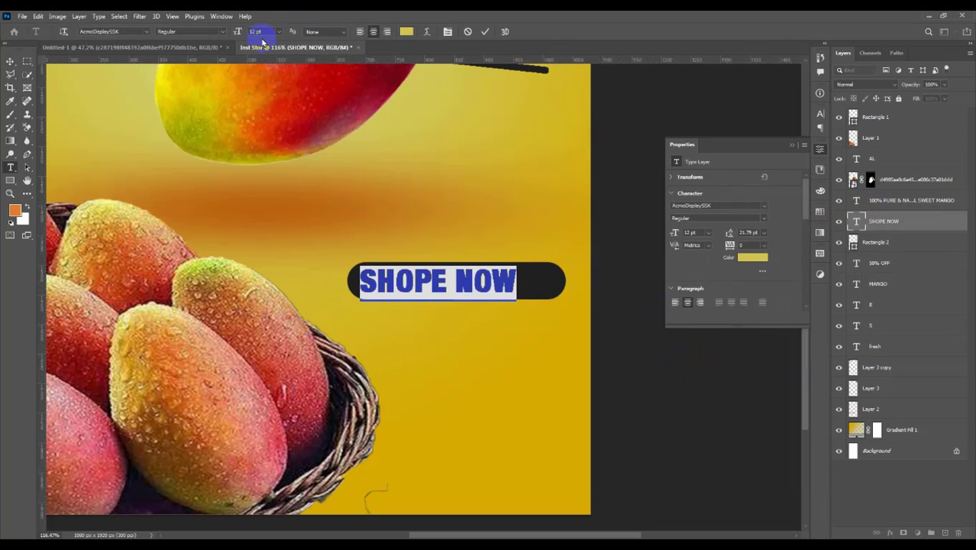
left_click(200, 49)
left_click(569, 269, "ctrl")
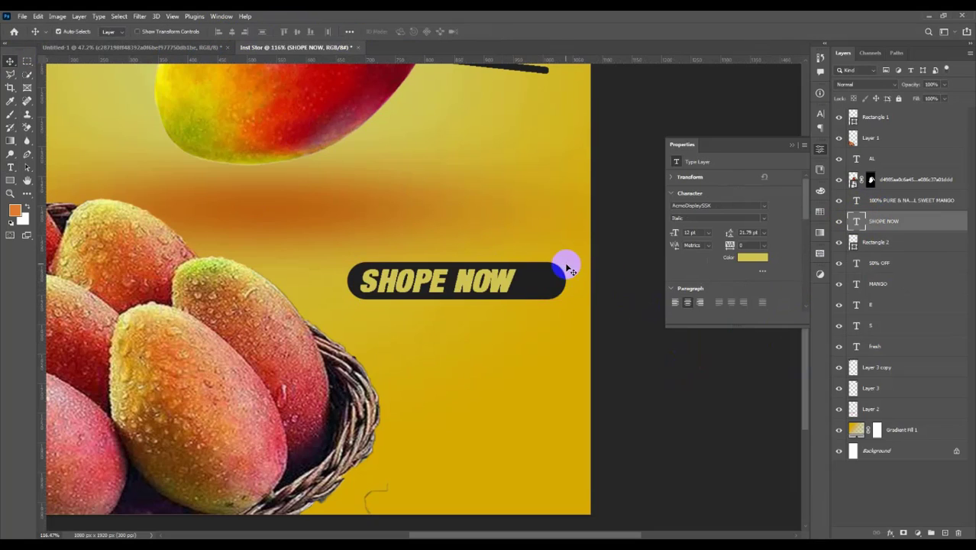
Draw a small triangle about 23 by 20 px above the button, with the text's yellow as fill and no stroke.
right_click(9, 183)
left_click(33, 201)
left_click_drag(499, 222, 513, 236)
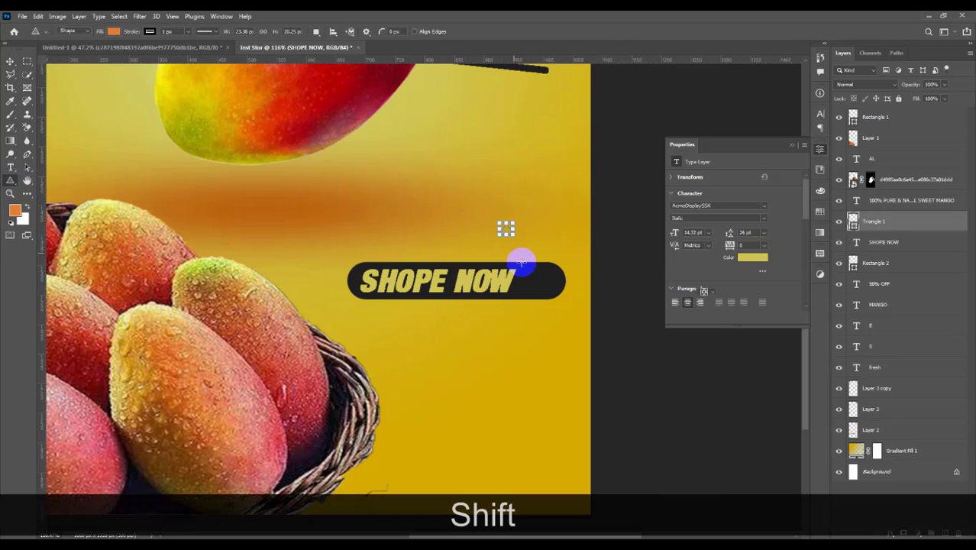
left_click(115, 33)
left_click(150, 31)
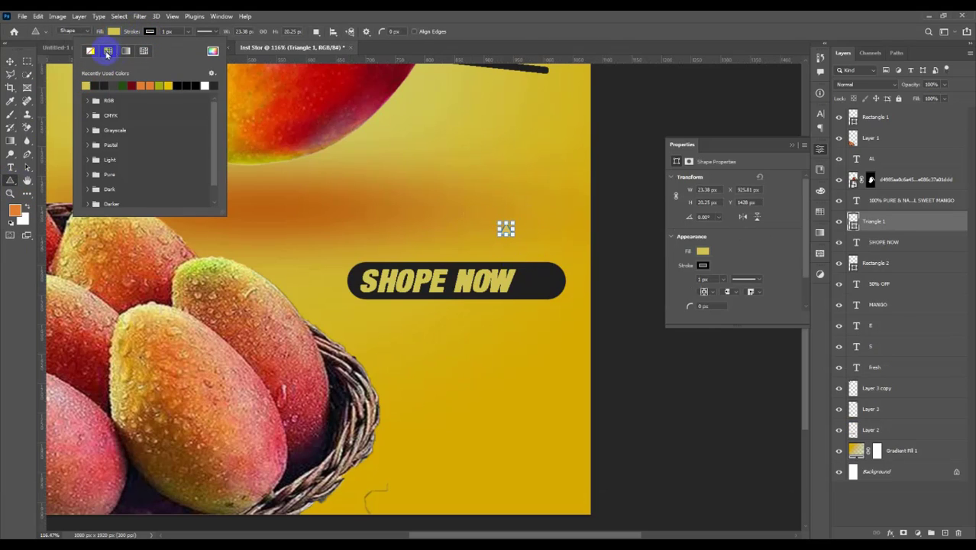
left_click(91, 50)
Rotate the triangle 90° to point right and place it inside the button after "SHOPE NOW".
key("ctrl+t")
left_click_drag(517, 217, 532, 281)
key("ctrl+z")
key("Return")
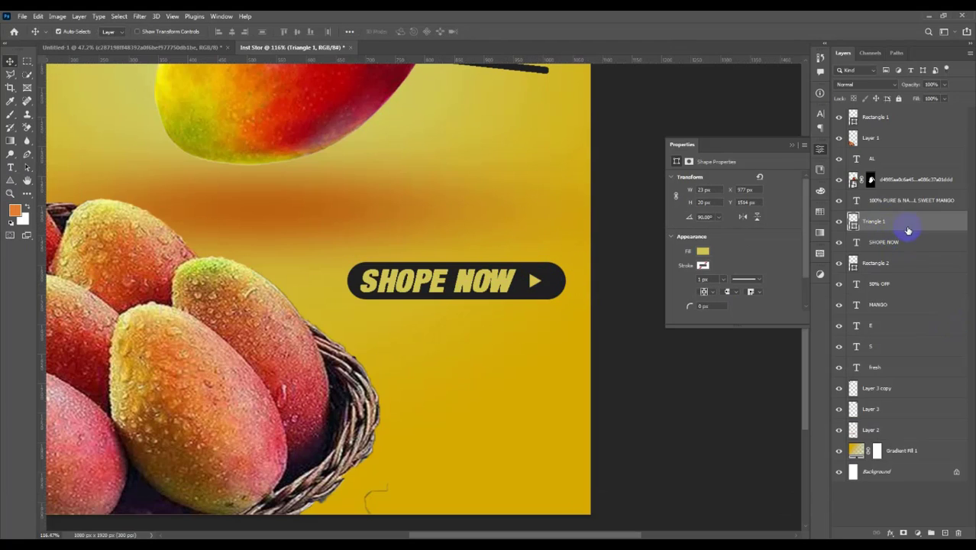
Reorder the button layers so the triangle lies between the "SHOPE NOW" text and the dark button shape.
left_click(874, 266)
left_click_drag(892, 262, 892, 233)
left_click_drag(894, 262, 903, 217)
Duplicate the dark button shape, rotate the copy about 5°, shift it slightly down and place its layer beneath the original.
left_click(879, 262)
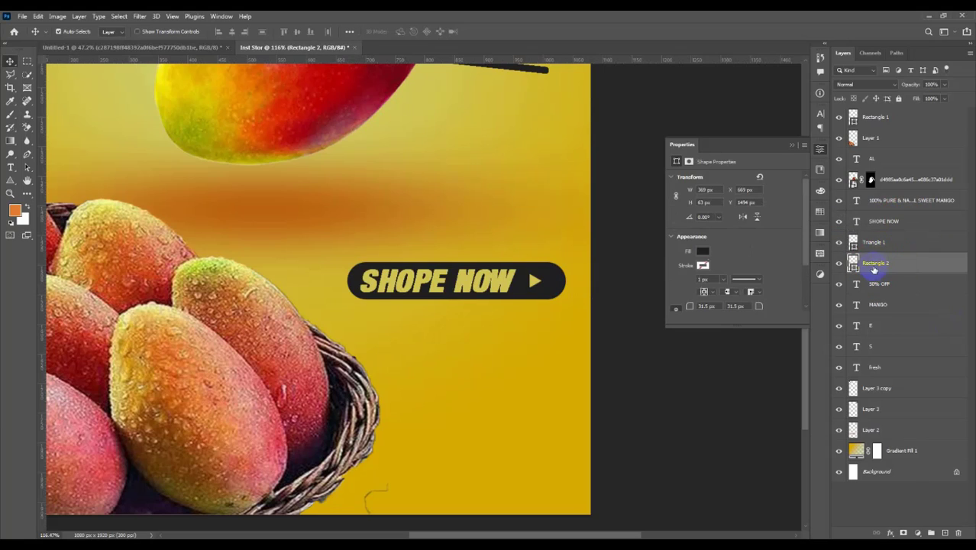
key("ctrl+j")
key("ctrl+t")
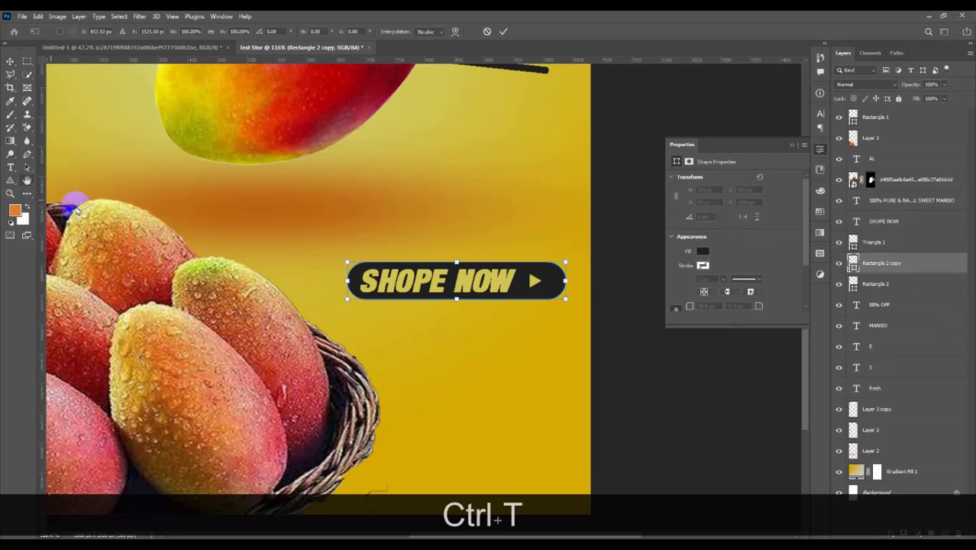
left_click_drag(545, 286, 546, 305)
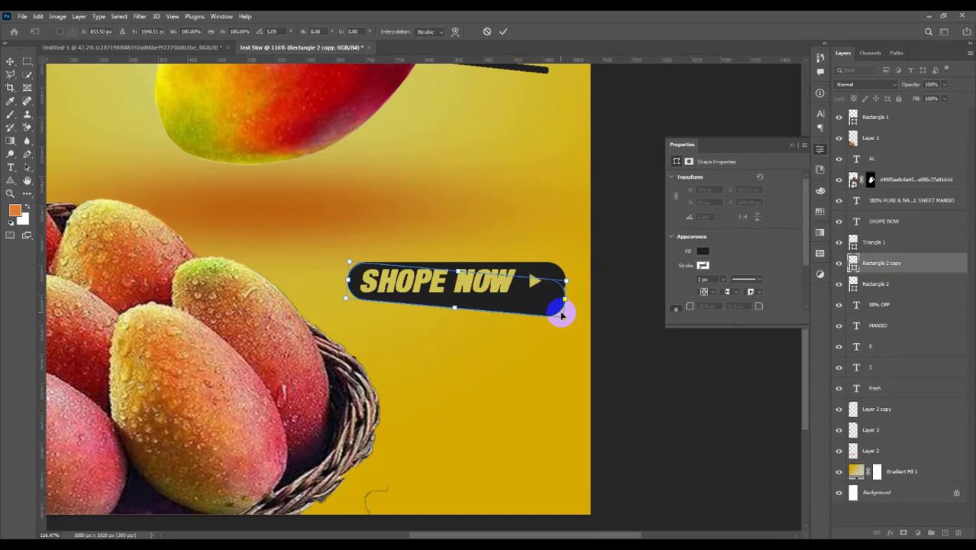
left_click_drag(934, 278, 938, 285)
Fill the rotated button copy with dark gray and lower its opacity to 54%.
left_click(702, 250)
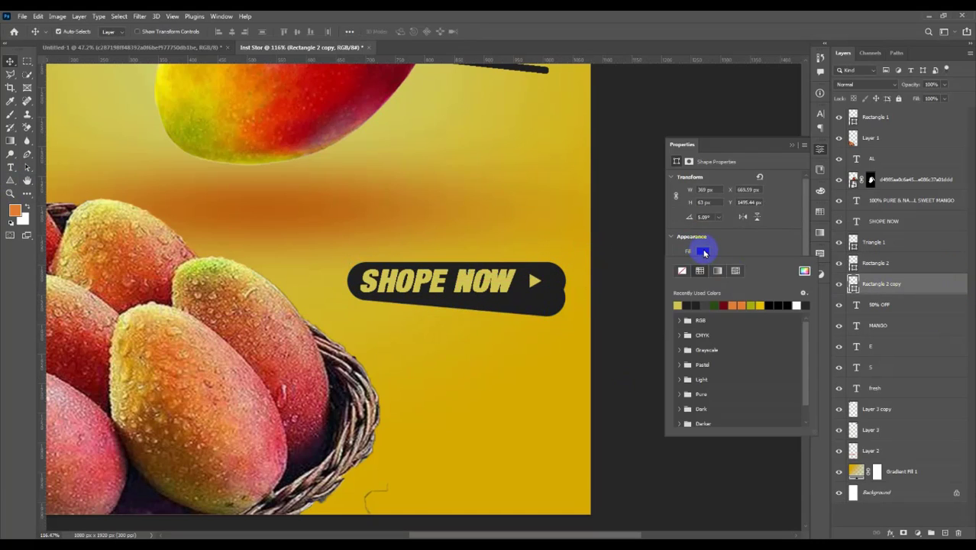
left_click(704, 304)
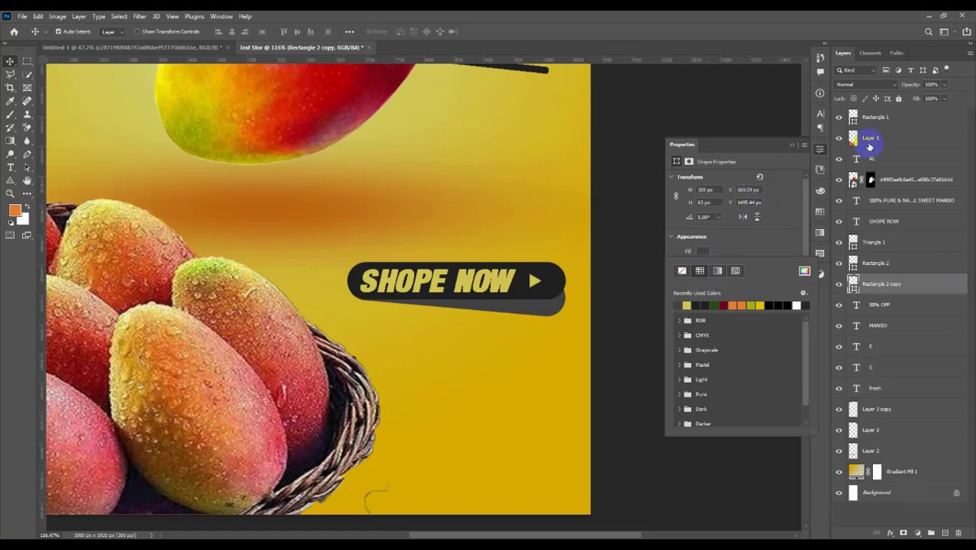
left_click(895, 86)
left_click(896, 86)
left_click(945, 86)
left_click(925, 98)
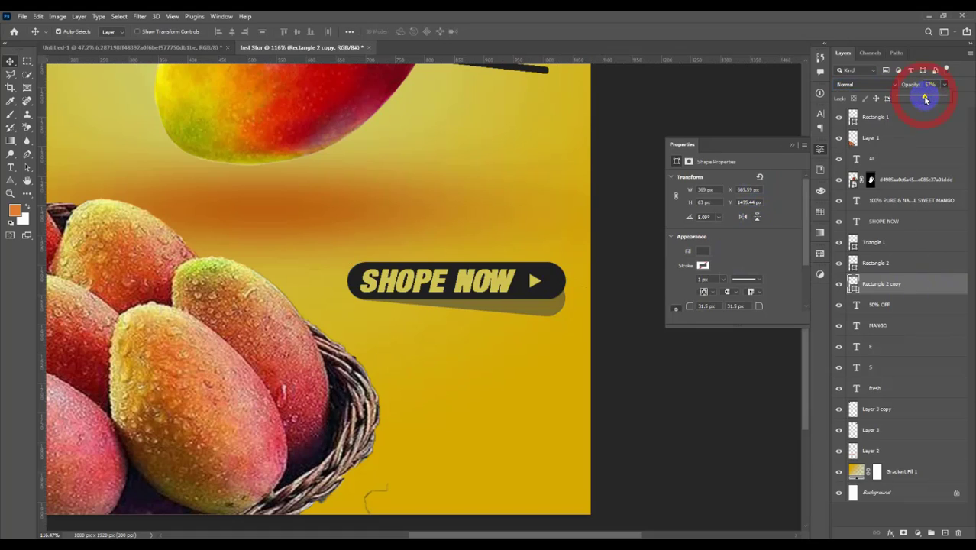
left_click(916, 290)
Rotate the shadow shape back about 2°, nudge it up closer to the button, and raise its opacity to about 67%.
key("ctrl+t")
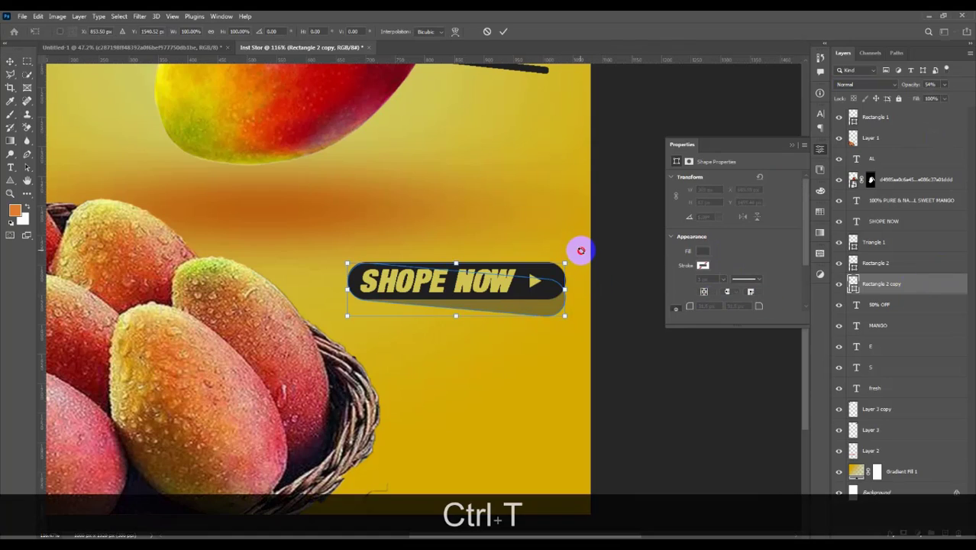
left_click_drag(580, 250, 581, 245)
left_click_drag(541, 310, 541, 304)
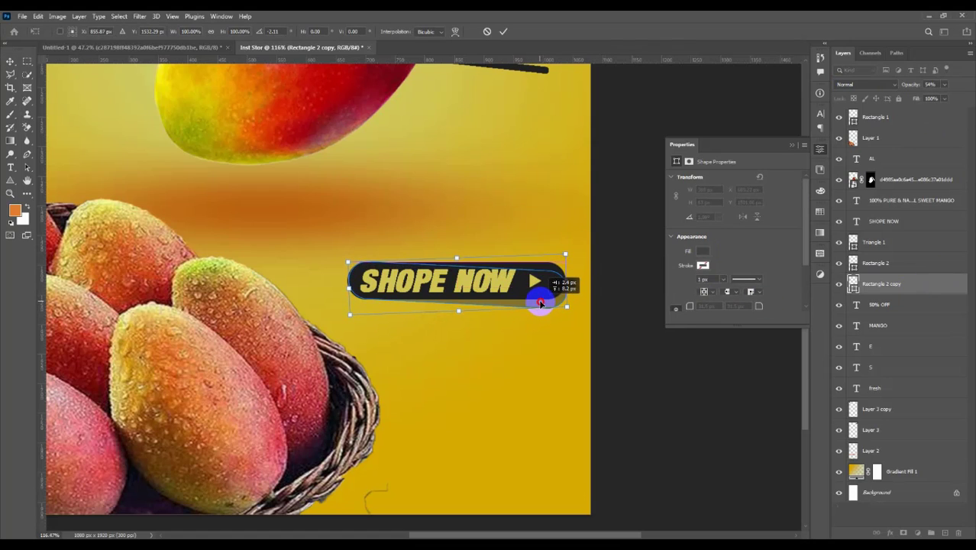
key("Return")
key("ctrl+minus")
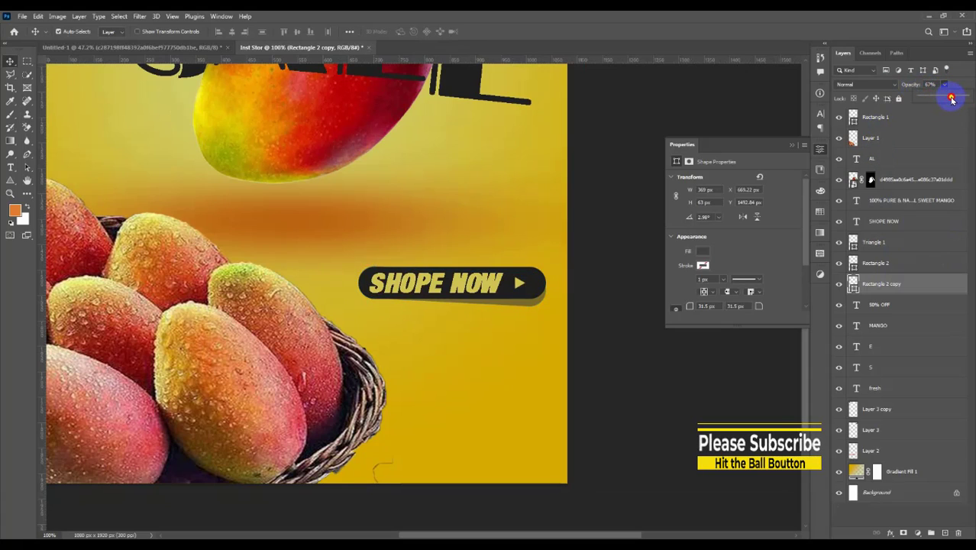
left_click_drag(416, 298, 415, 340)
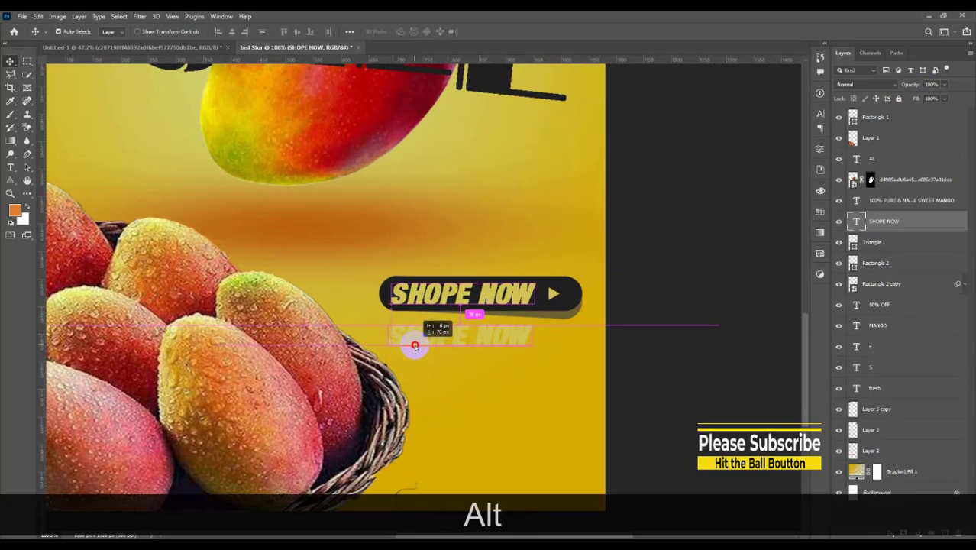
double_click(415, 339)
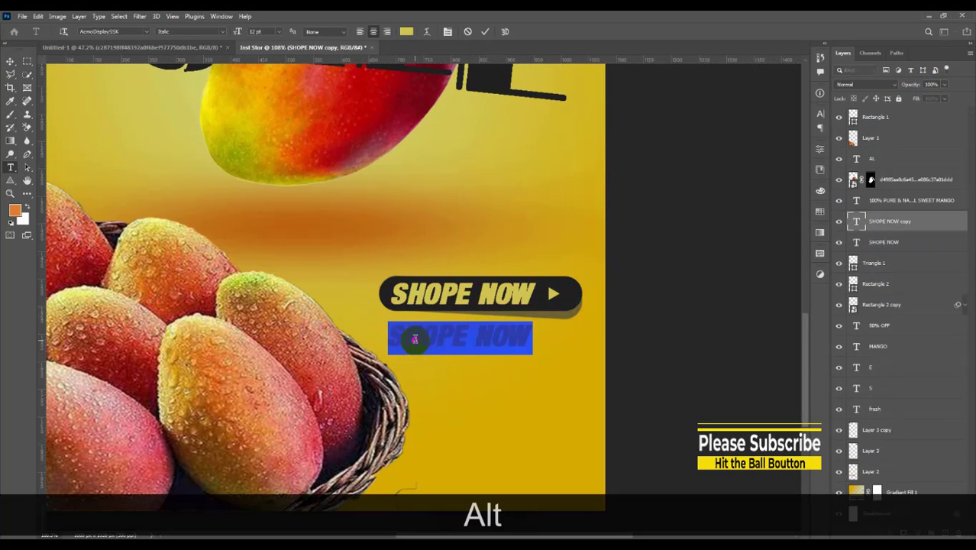
type("www.mango")
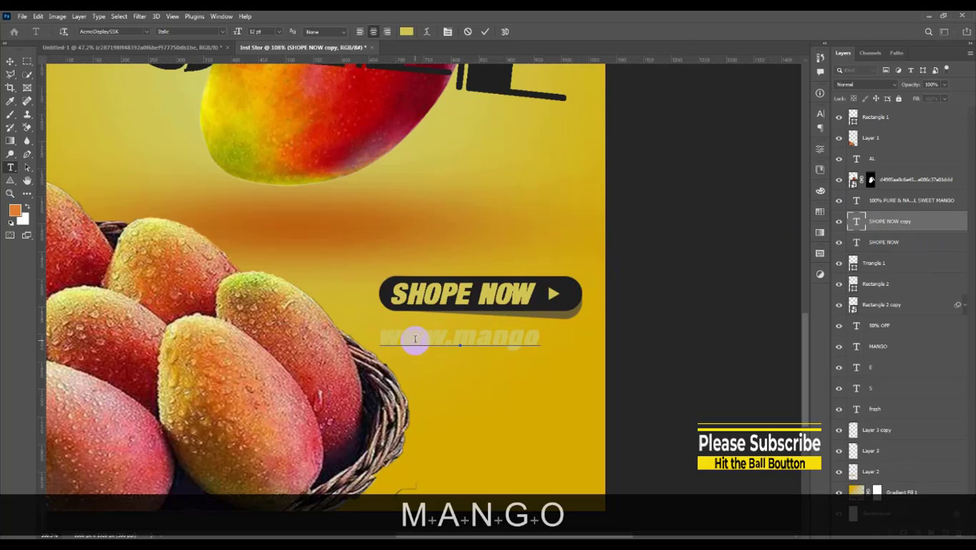
type(".com")
Recolor the web address to dark red 790a18, sampled from the hanging mango, and set its size to 8 pt.
key("ctrl+a")
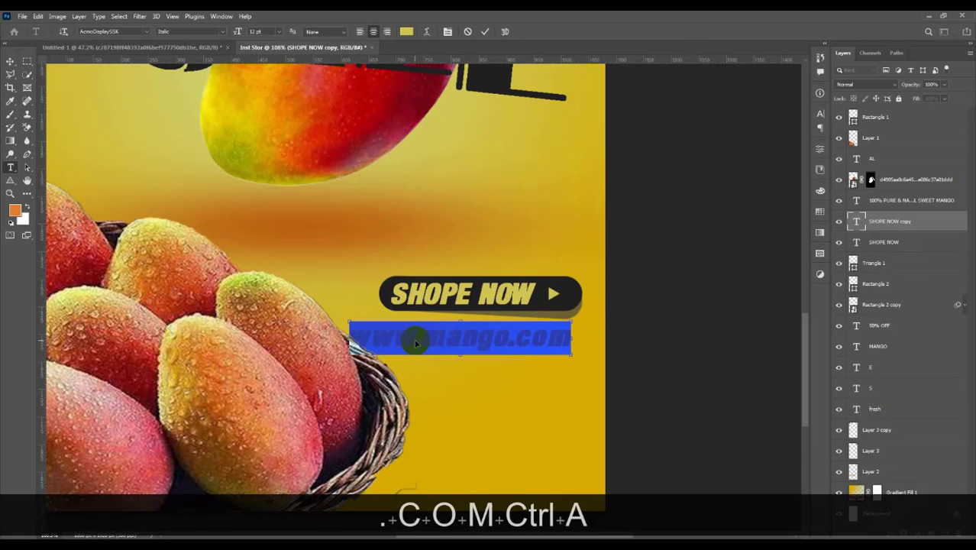
scroll(181, 223, "up", 1)
left_click(405, 31)
left_click(429, 144)
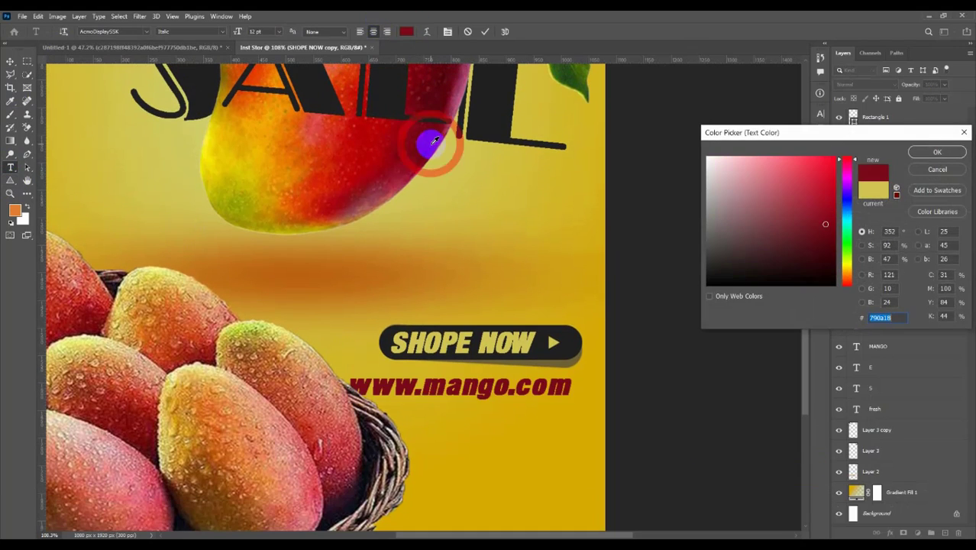
left_click(933, 153)
key("KP_Enter")
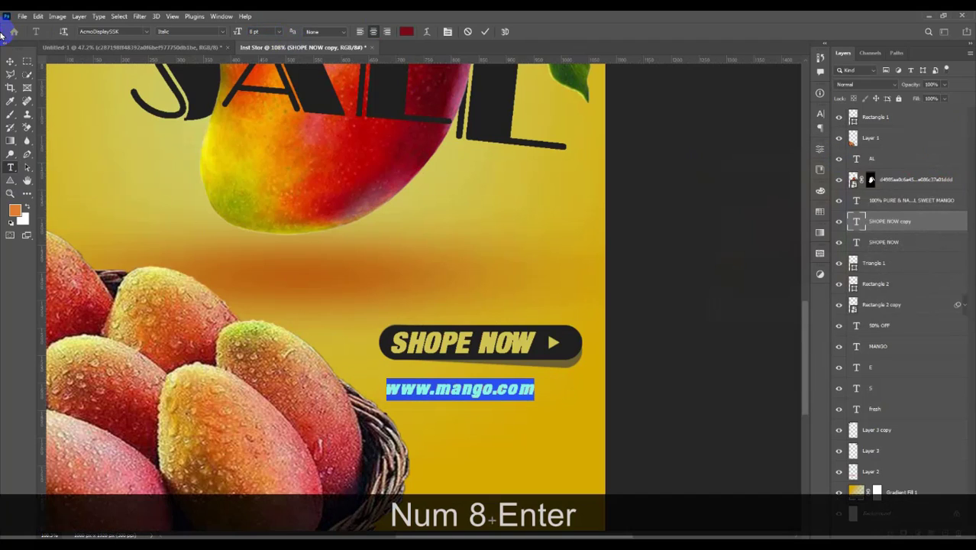
Move the web address directly above the button and scale it to about 116%.
left_click(10, 62)
left_click_drag(425, 387, 467, 382)
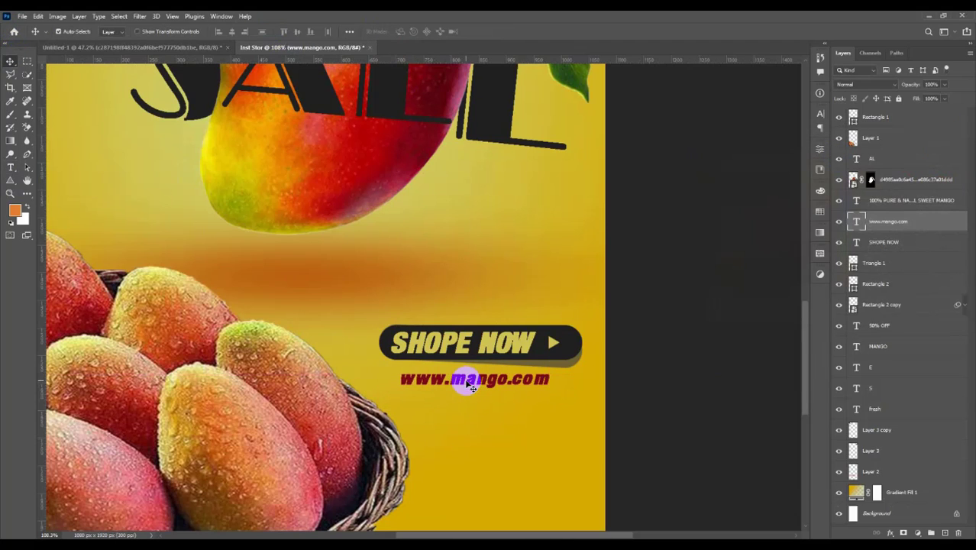
key("ctrl+t")
left_click_drag(497, 317, 555, 315)
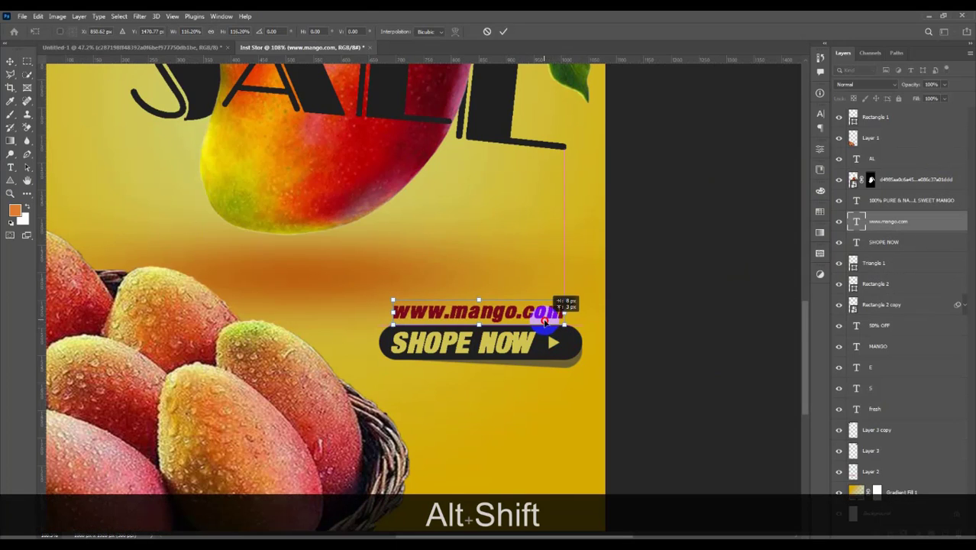
key("Return")
Group all layers above the background and create a merged copy of the artwork as a new top layer.
key("ctrl+0")
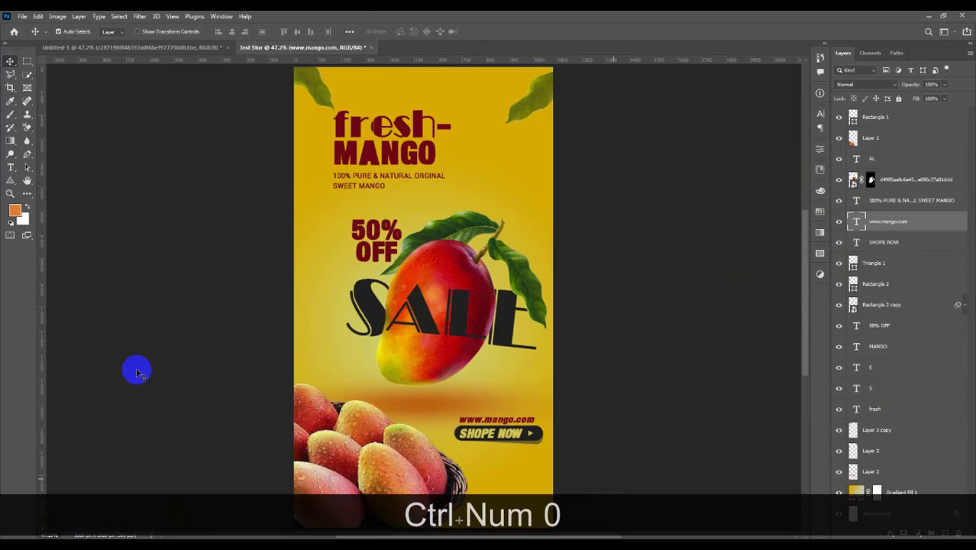
key("ctrl+minus")
left_click(872, 119)
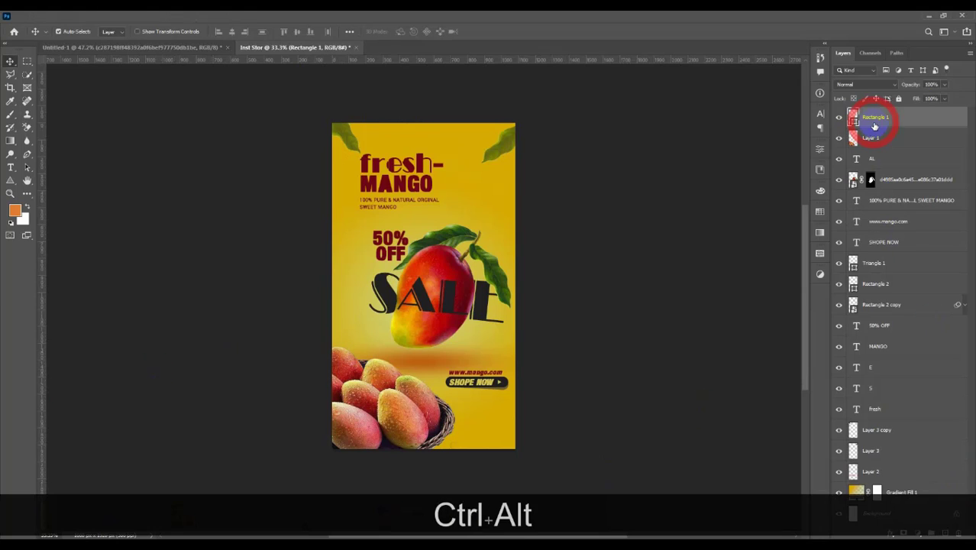
left_click(916, 493, "shift")
key("ctrl+g")
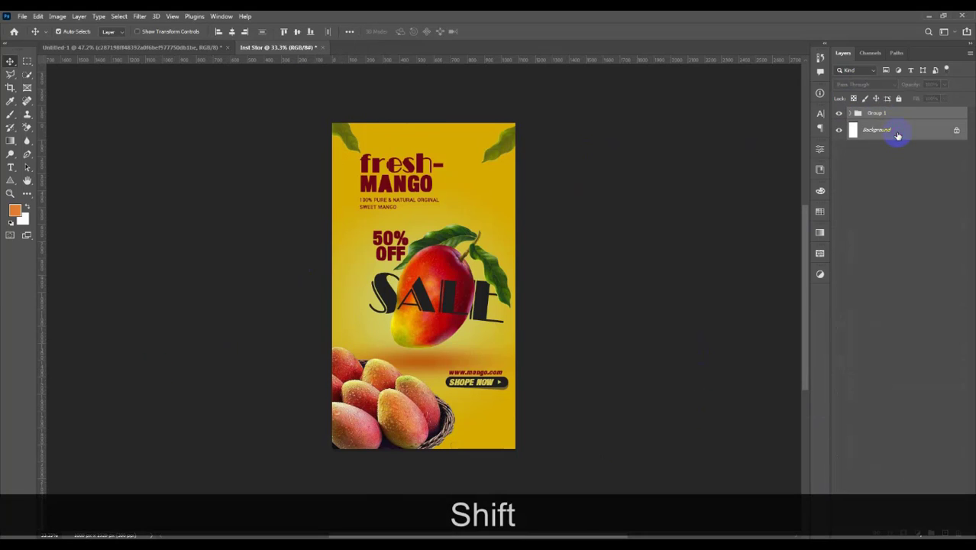
key("ctrl+shift+alt+e")
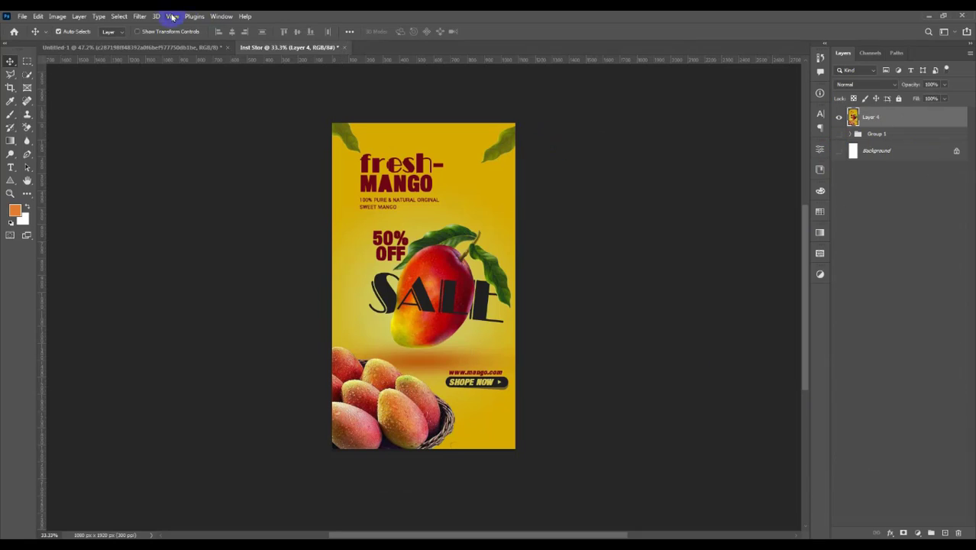
Color-grade the merged layer with the Camera Raw filter, tinting midtones green, highlights yellow-green and shadows orange-yellow.
left_click(140, 16)
left_click(164, 104)
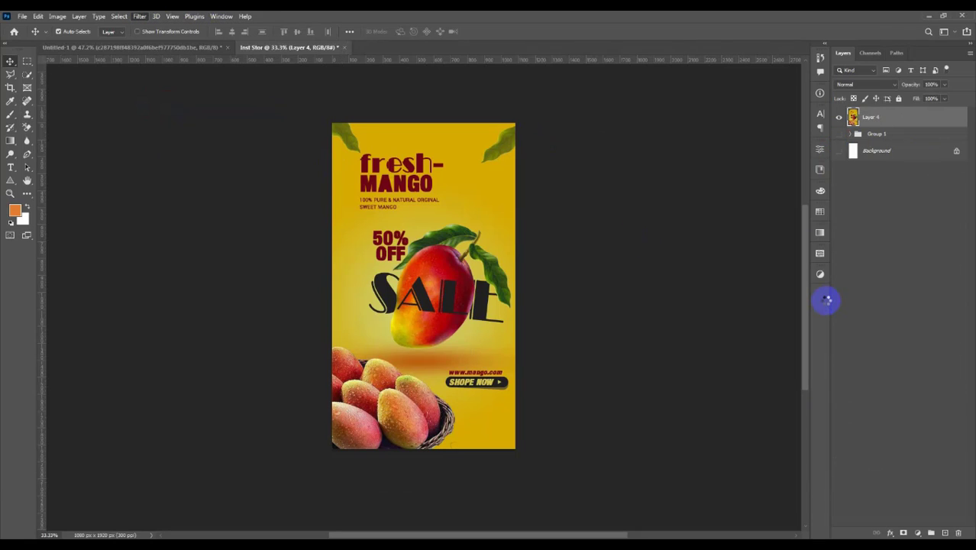
left_click_drag(831, 304, 802, 304)
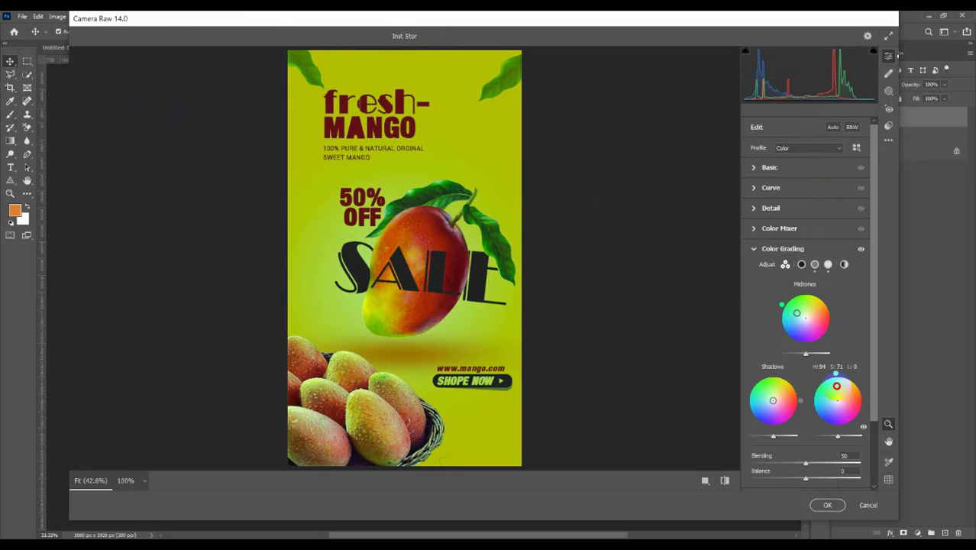
mouse_move(776, 402)
left_mouse_down()
mouse_move(759, 390)
mouse_move(791, 384)
left_mouse_up()
left_click(824, 501)
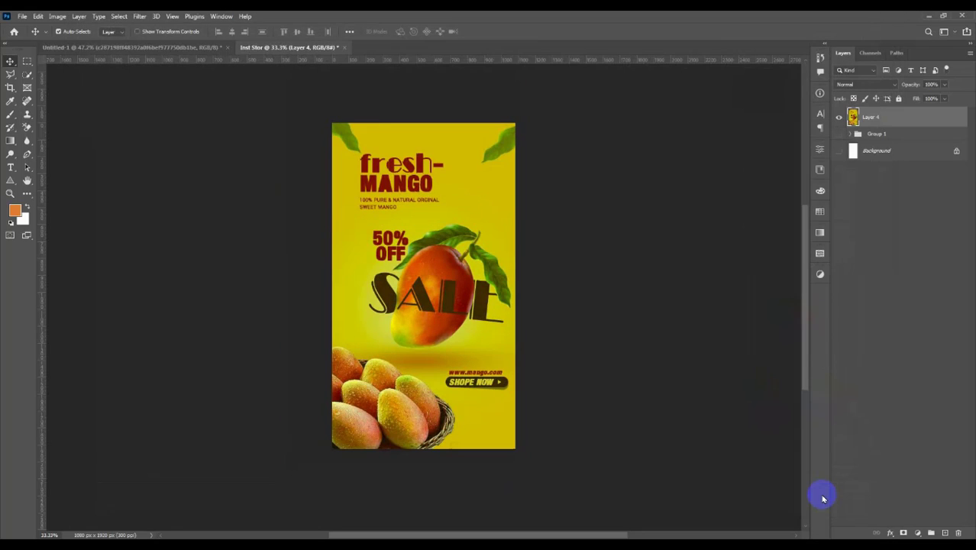
Export the design for web as a maximum-quality JPEG named Inst-Stor, saved to the Desktop.
key("ctrl+alt+shift+s")
left_click_drag(605, 364, 632, 212)
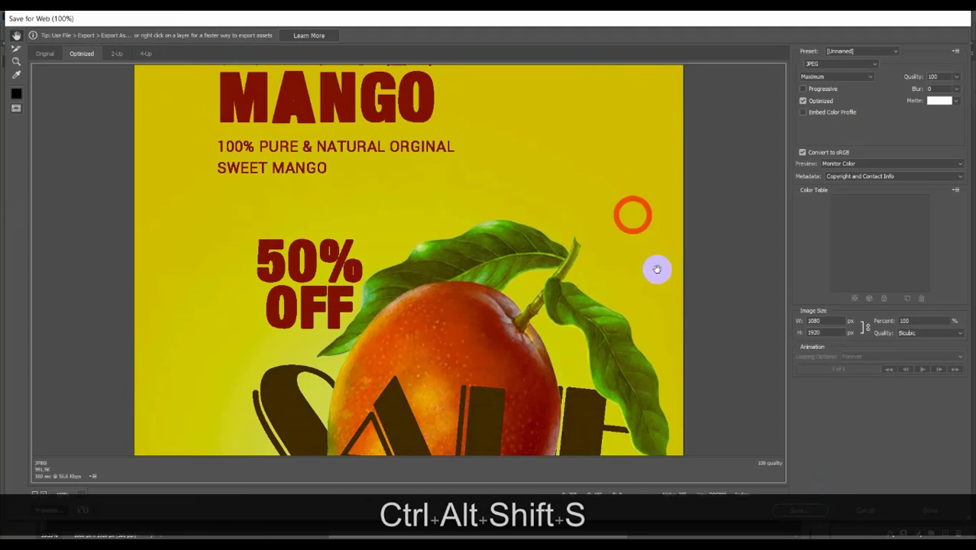
left_click(799, 511)
left_click(32, 108)
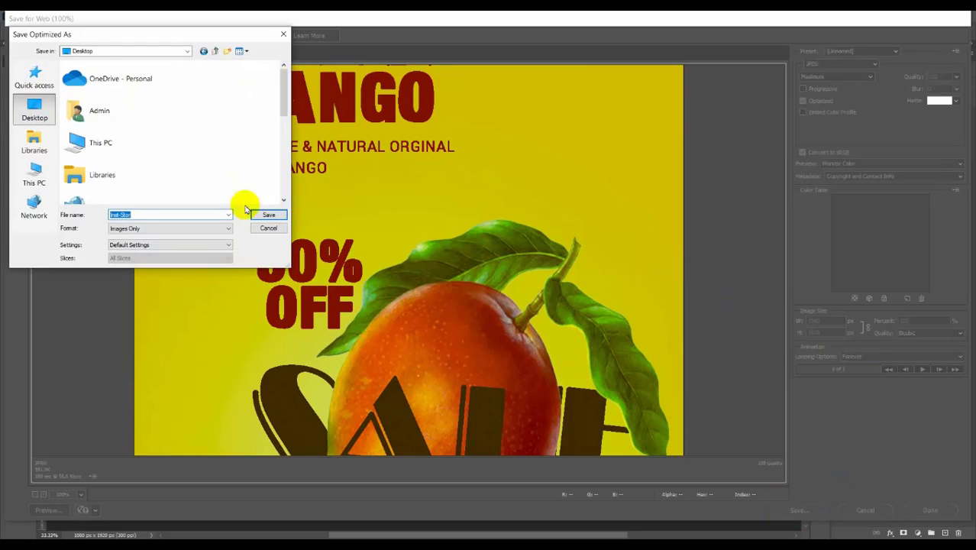
left_click(268, 213)
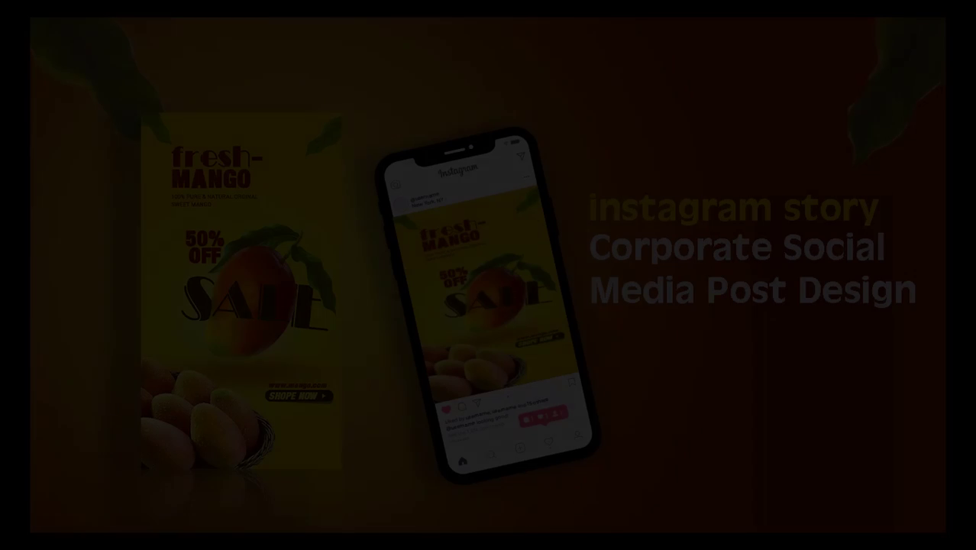